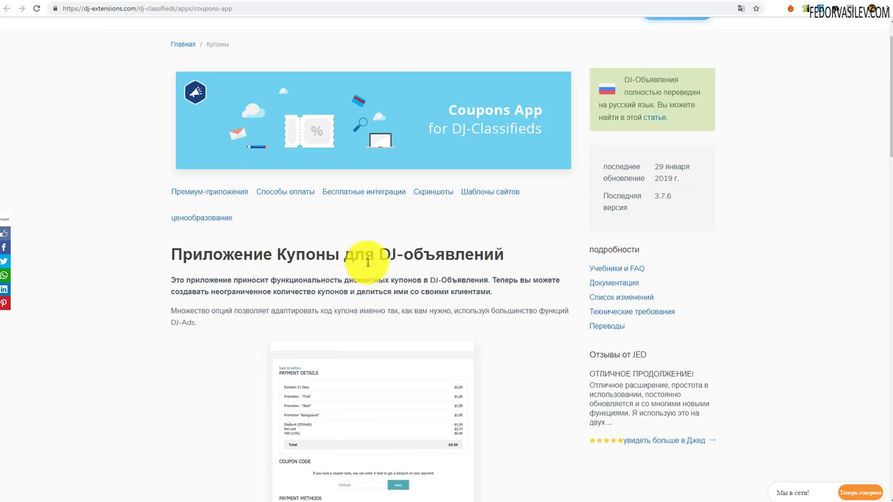
Read through the description of the Coupons app for DJ-Classifieds on the DJ-Extensions page.
scroll(263, 277, "down", 2)
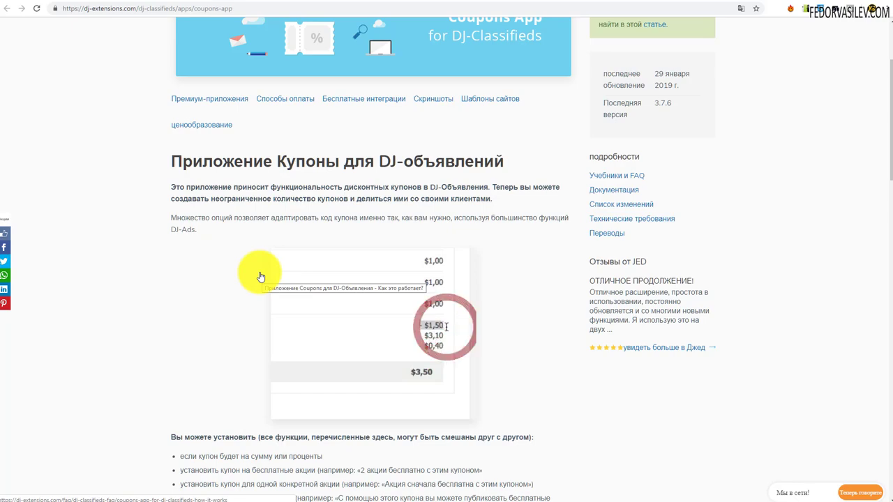
scroll(158, 170, "down", 6)
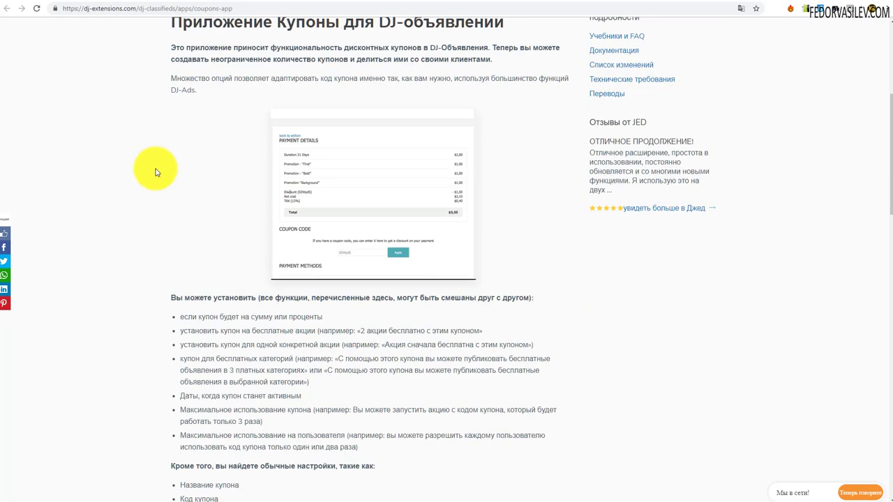
scroll(157, 170, "up", 7)
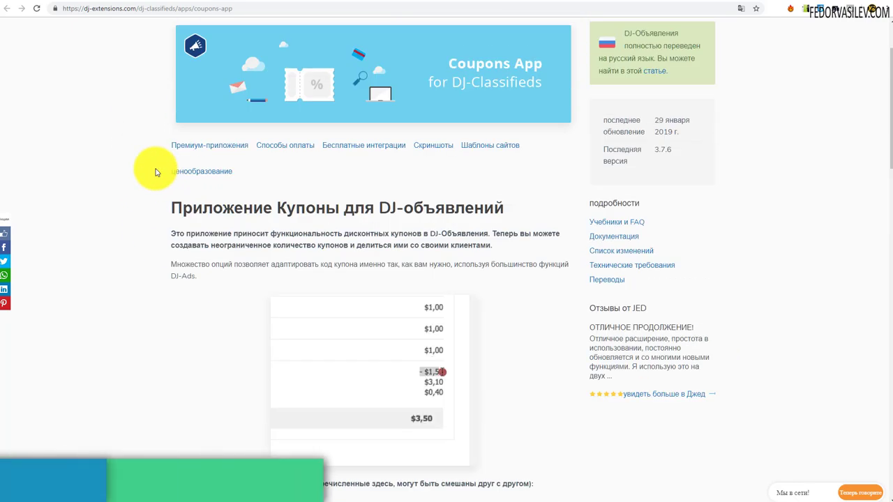
scroll(233, 239, "up", 1)
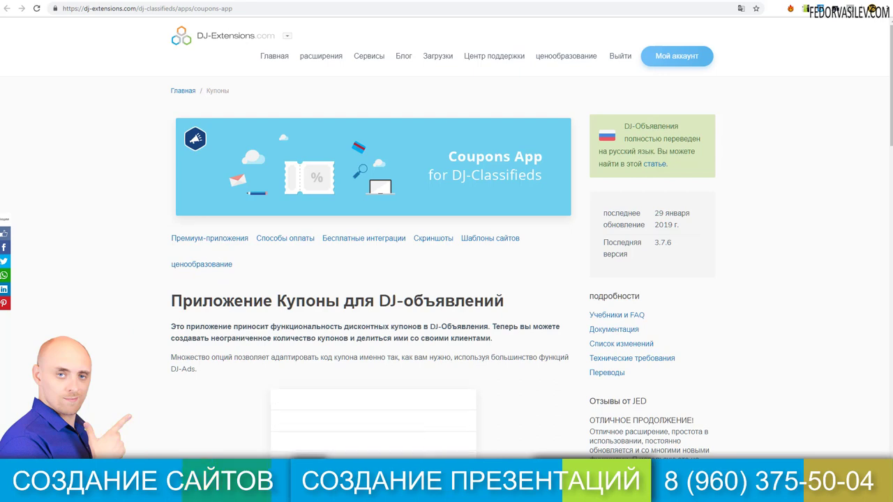
Switch to the Joomla extension installer and install the plg_djclassifieds_coupons ZIP package from the plugins folder in File Explorer.
key("alt+Tab")
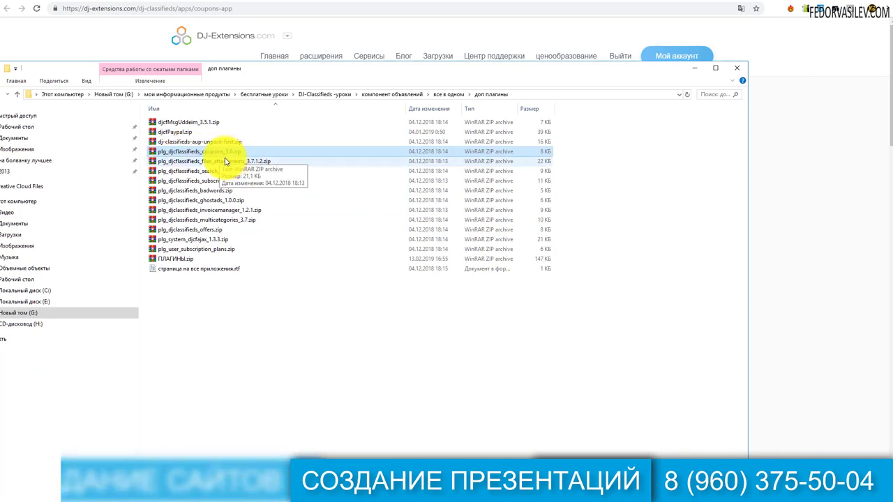
key("alt+Tab")
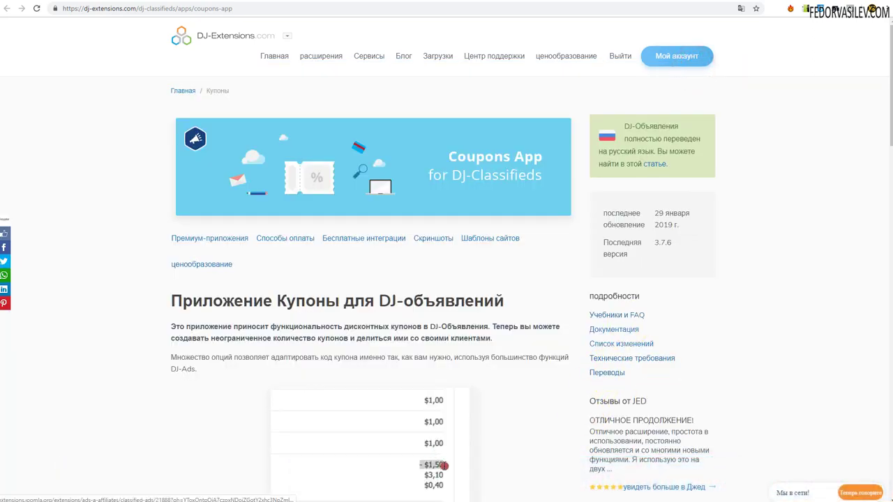
key("alt+Tab")
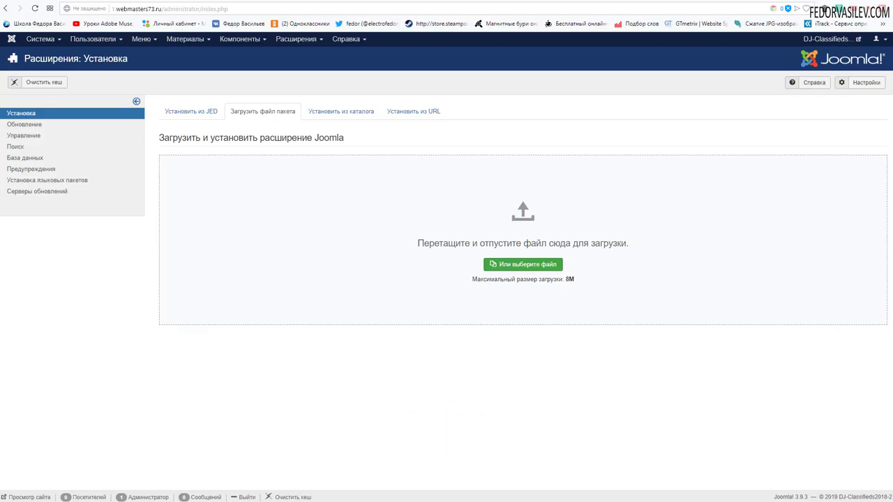
key("alt+Tab")
left_click_drag(185, 151, 781, 241)
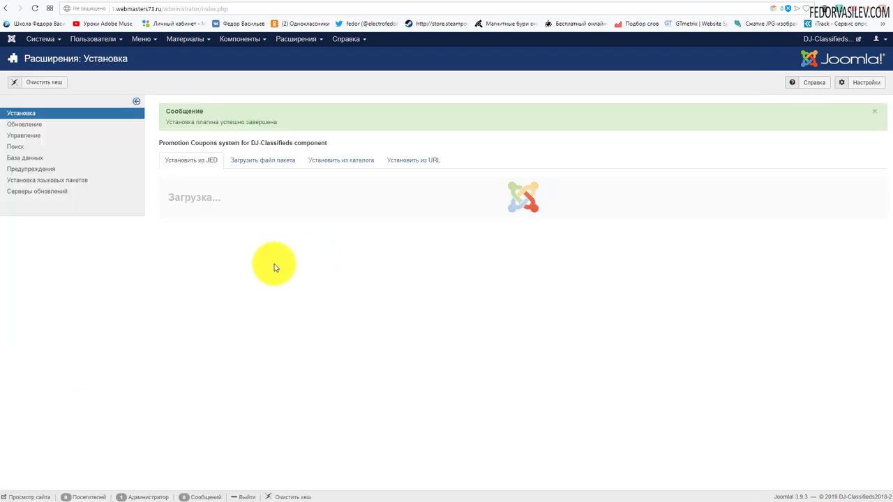
Open the Joomla plugin list and sort it by ID in descending order.
left_click(240, 39)
left_click(237, 54)
left_click(295, 39)
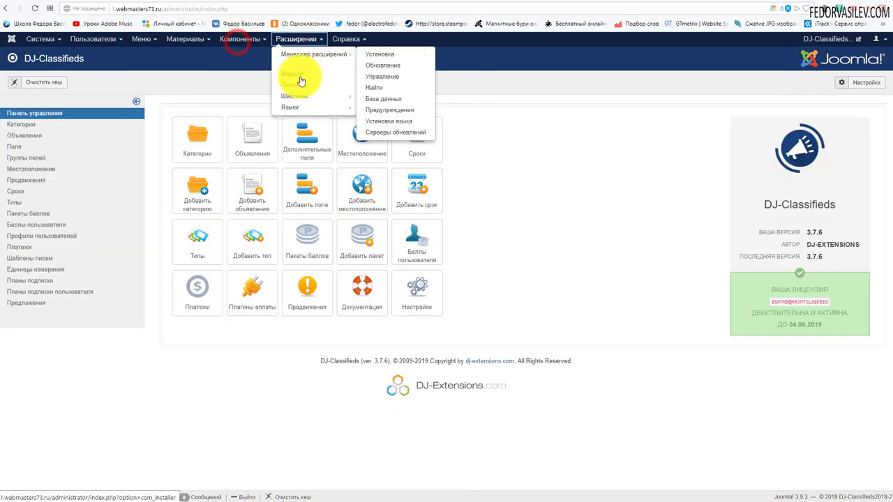
left_click(302, 88)
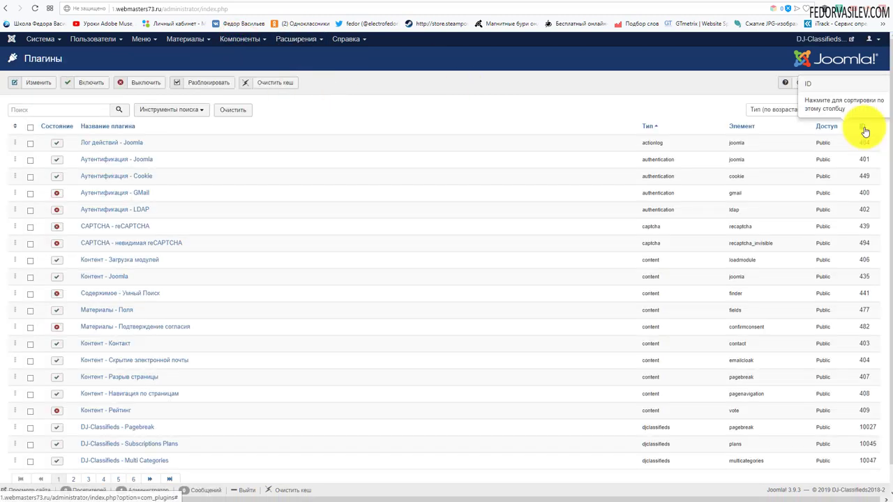
left_click(863, 127)
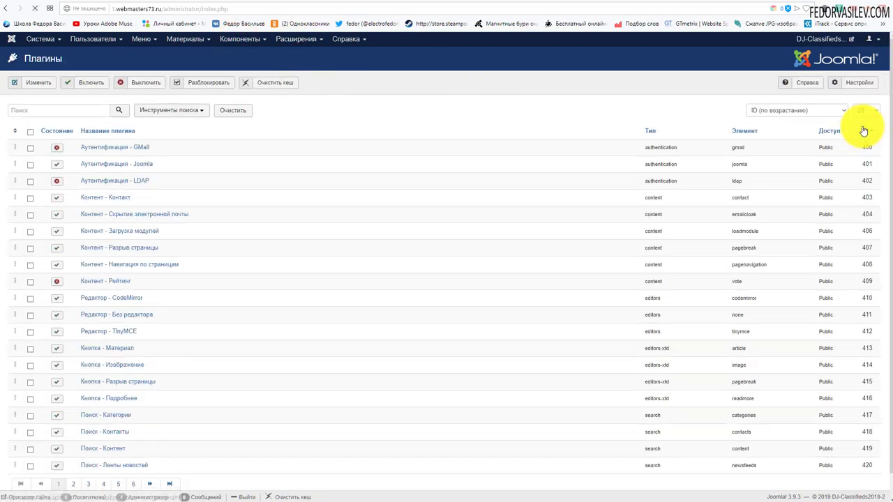
left_click(864, 128)
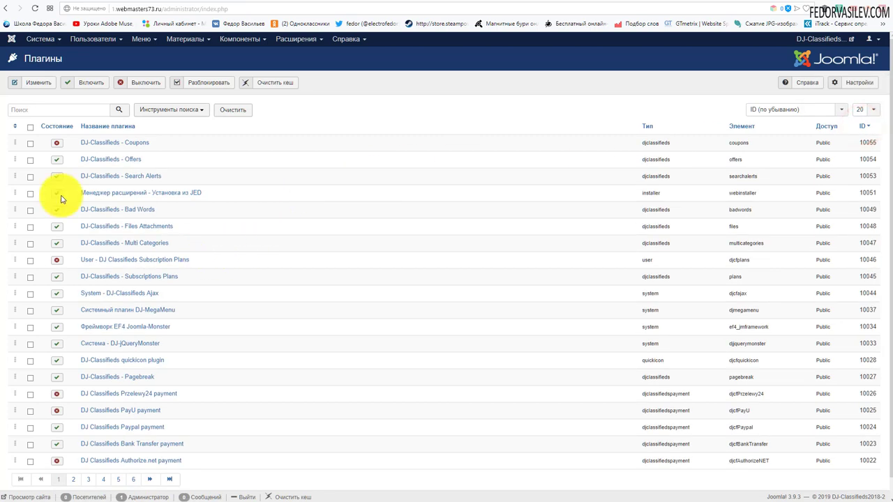
Enable the DJ-Classifieds - Coupons plugin, then save and close it.
left_click(120, 143)
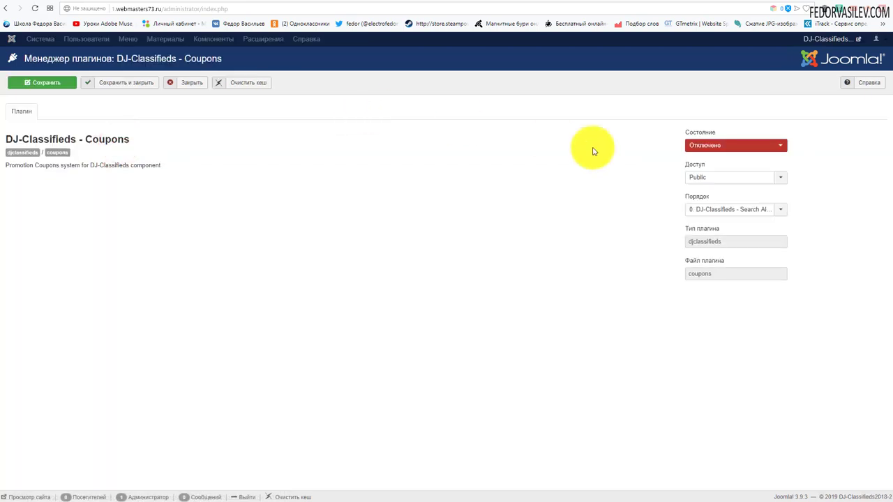
left_click(693, 145)
left_click(698, 156)
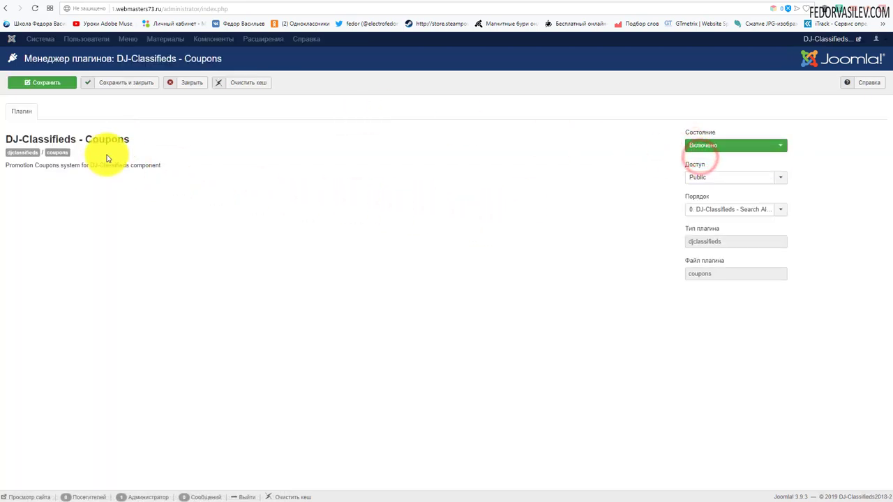
left_click(117, 83)
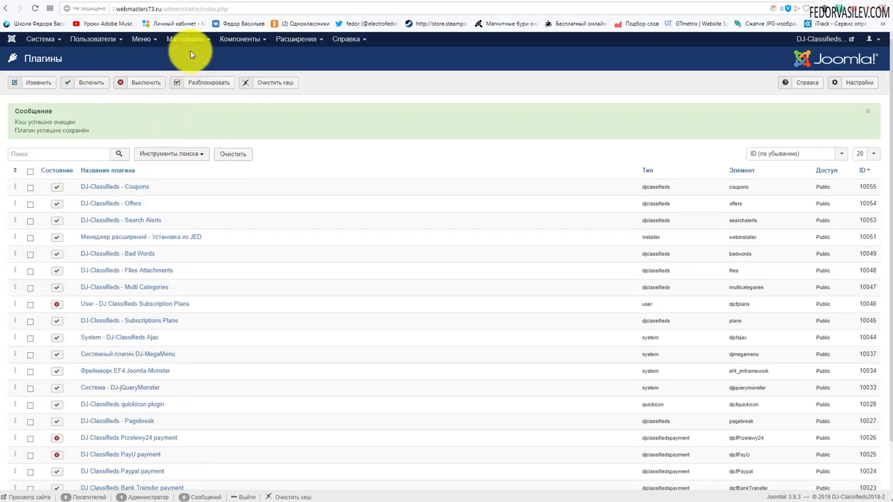
Create a new coupon in the DJ-Classifieds coupons section and name it "тест купон".
left_click(237, 39)
left_click(248, 51)
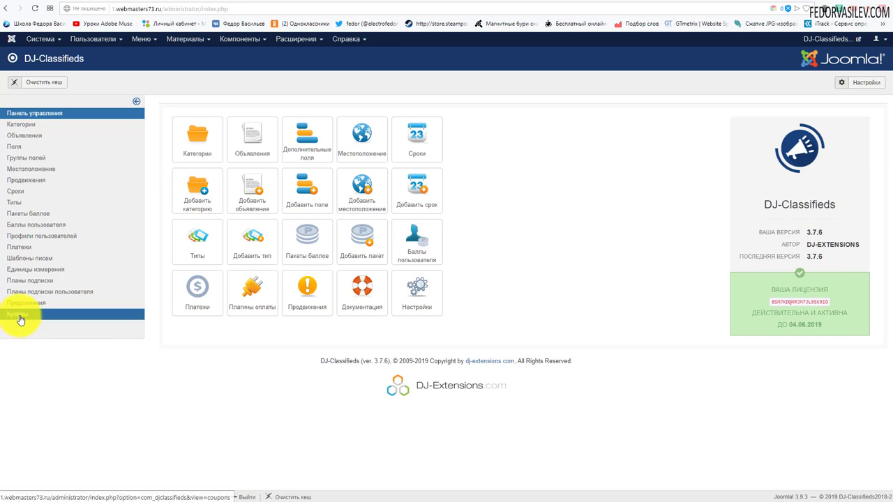
left_click(21, 315)
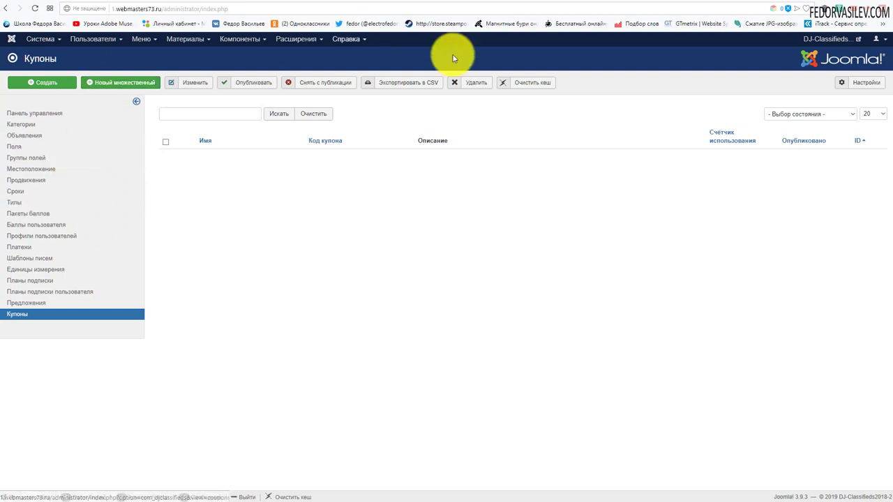
left_click(40, 83)
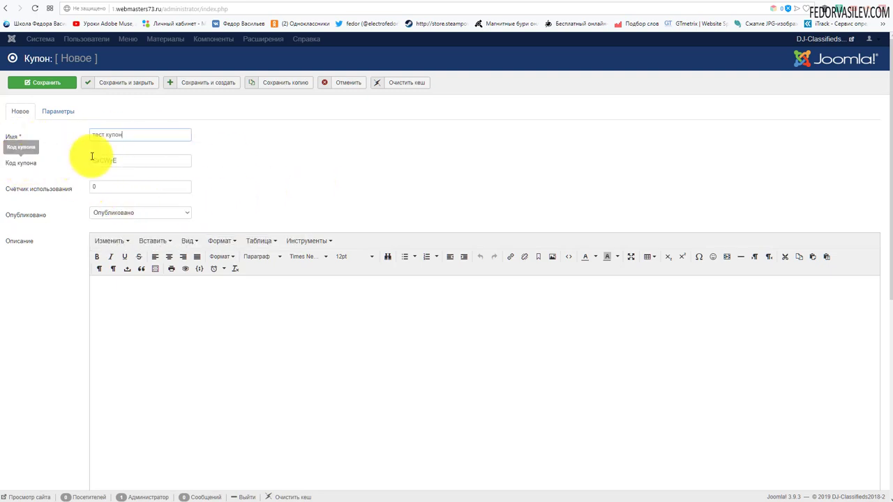
Examine the new coupon's prefilled coupon code and its usage counter.
double_click(128, 159)
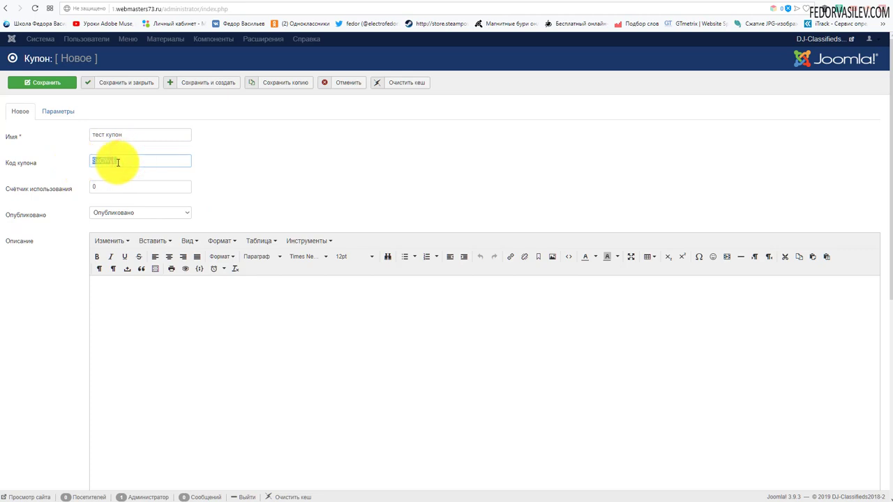
left_click(217, 160)
double_click(123, 162)
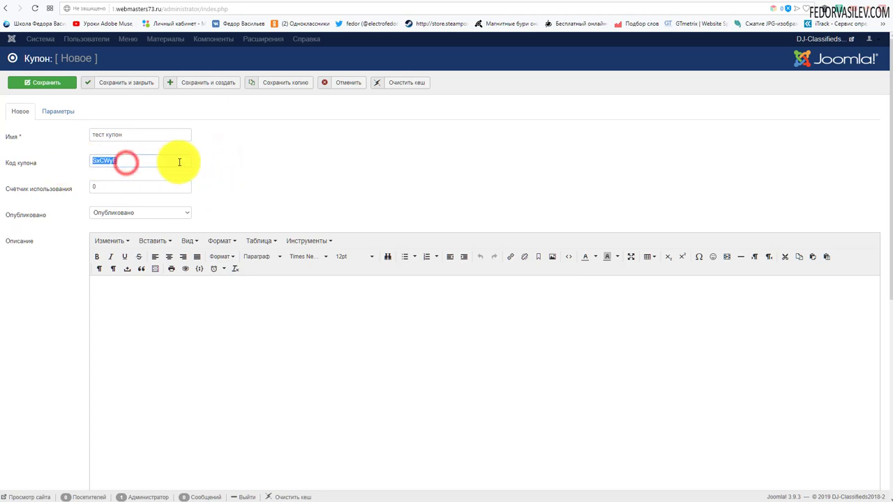
left_click(309, 167)
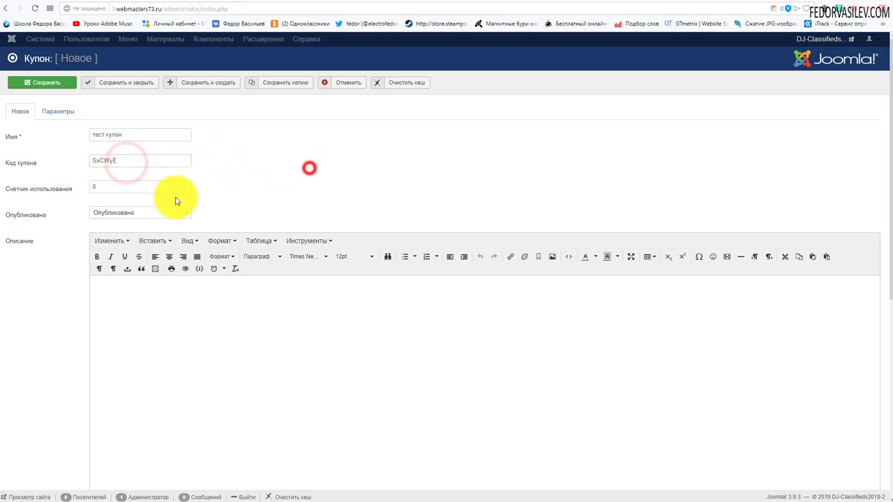
left_click_drag(123, 160, 70, 164)
left_click(116, 159)
left_click_drag(129, 157, 89, 161)
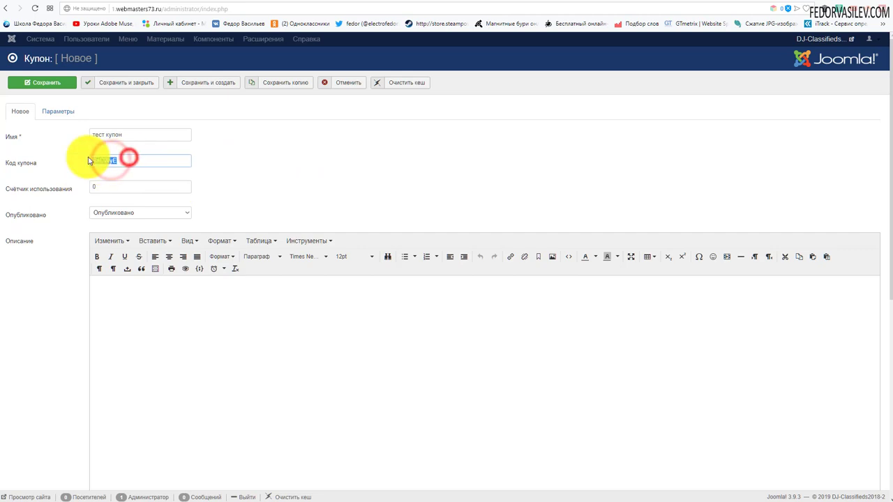
left_click(269, 151)
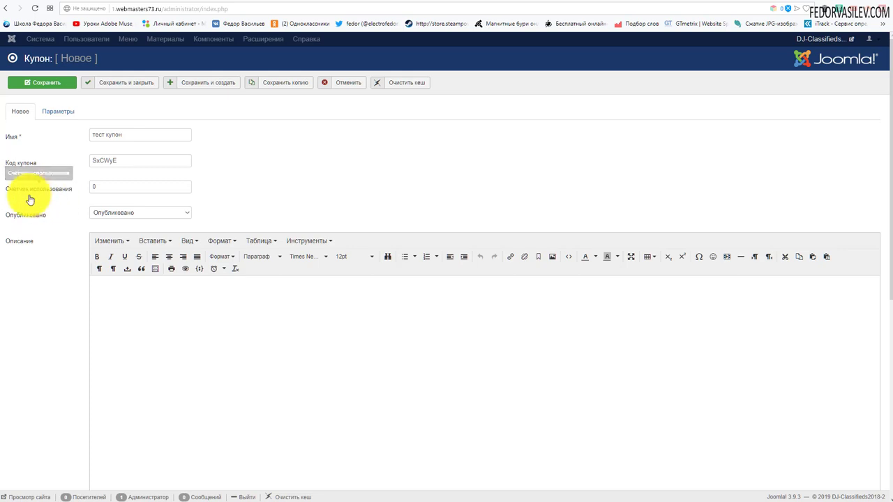
double_click(94, 187)
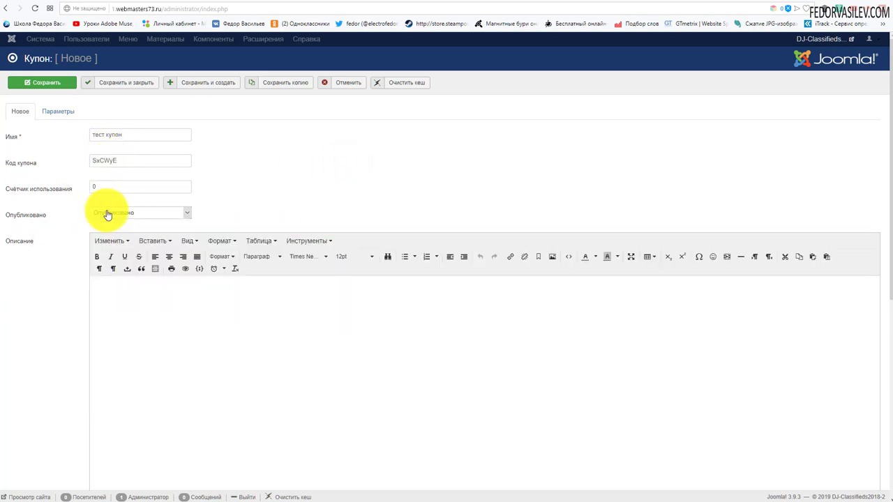
Enter "описание купона" as the coupon's description and make the text bold.
left_click(133, 285)
scroll(185, 236, "down", 5)
scroll(185, 236, "up", 5)
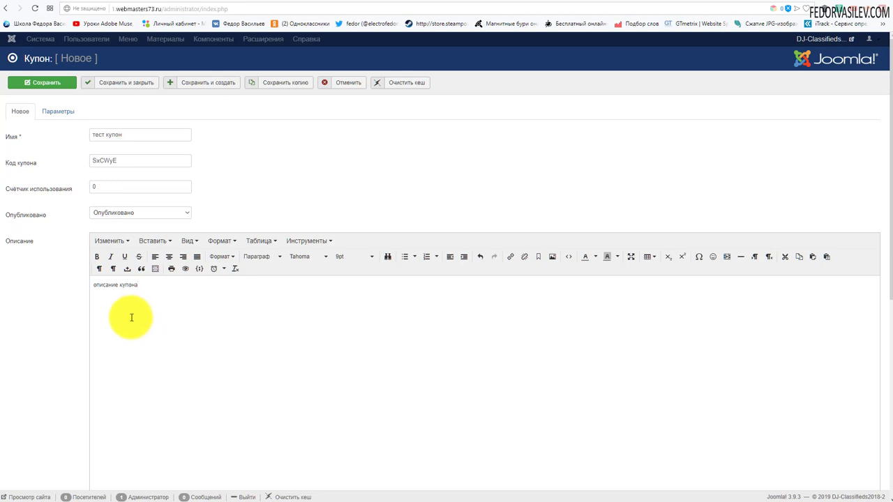
left_click_drag(160, 285, 95, 258)
left_click(95, 257)
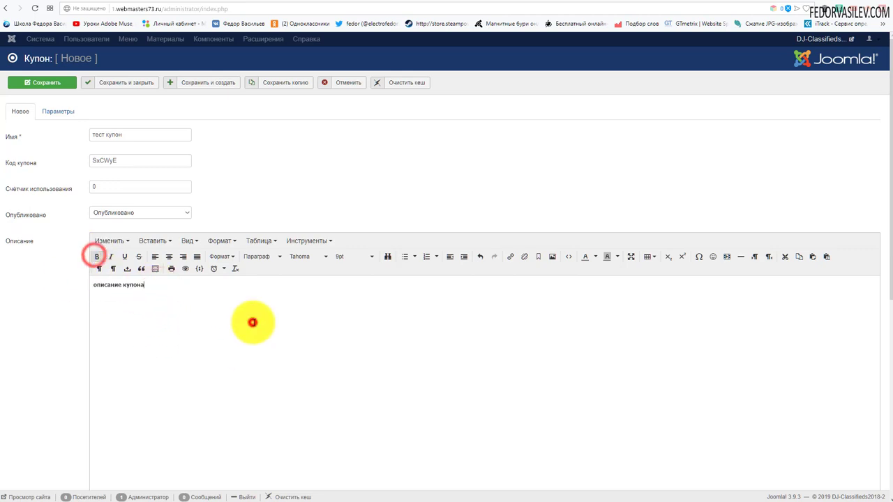
Review the coupon's user group restrictions and the options among its parameters.
scroll(253, 318, "down", 5)
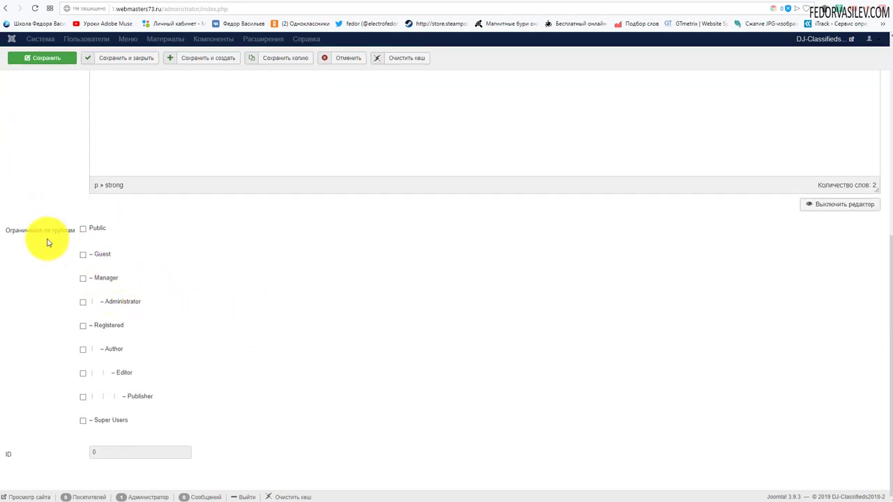
mouse_move(50, 234)
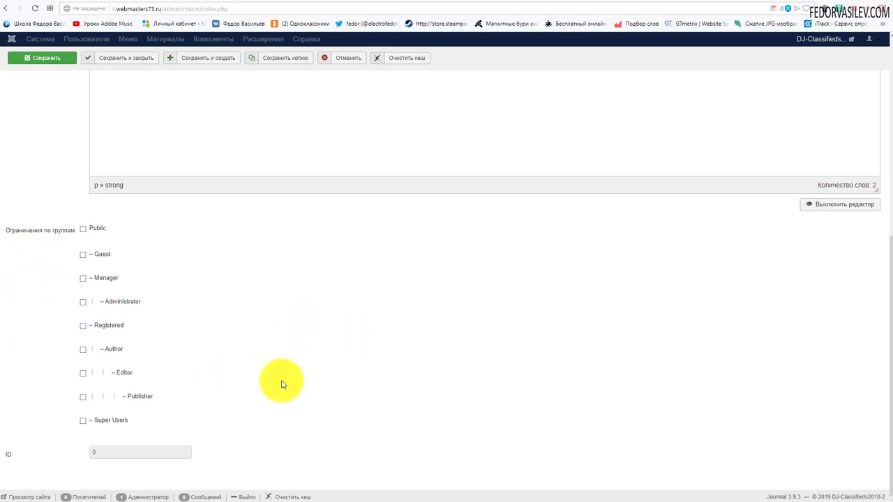
scroll(281, 388, "up", 1)
scroll(282, 388, "up", 4)
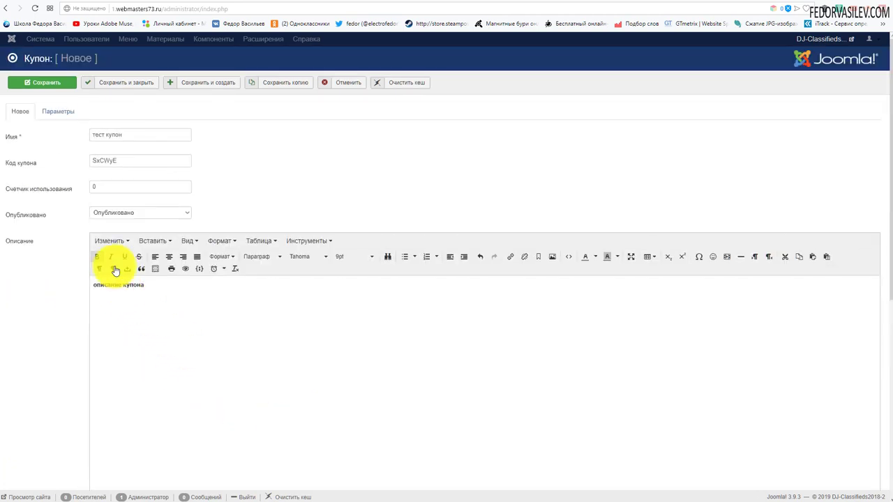
left_click(61, 111)
scroll(300, 260, "down", 2)
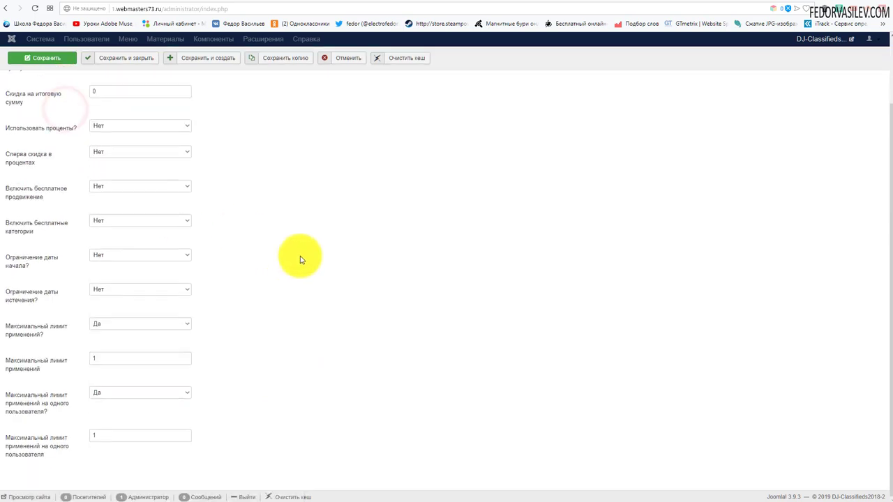
scroll(296, 259, "up", 1)
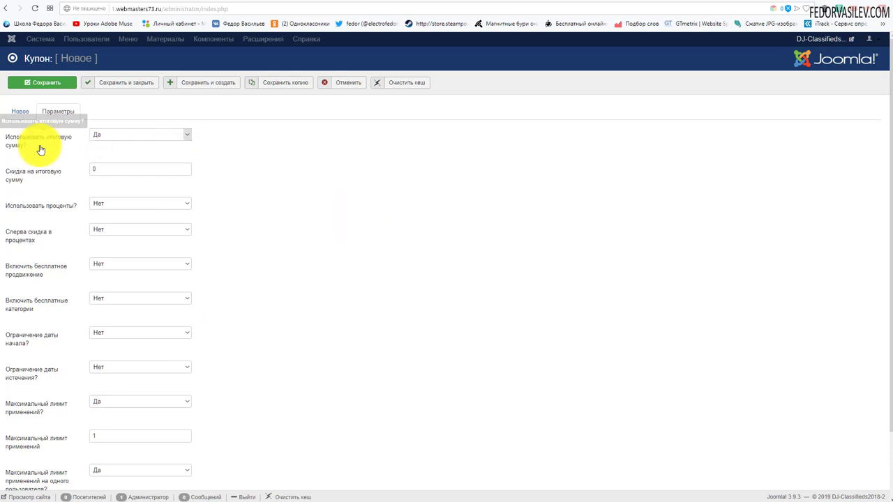
Set the coupon's use of the total amount to "Да" and its discount on the total amount to 100.
left_click(113, 134)
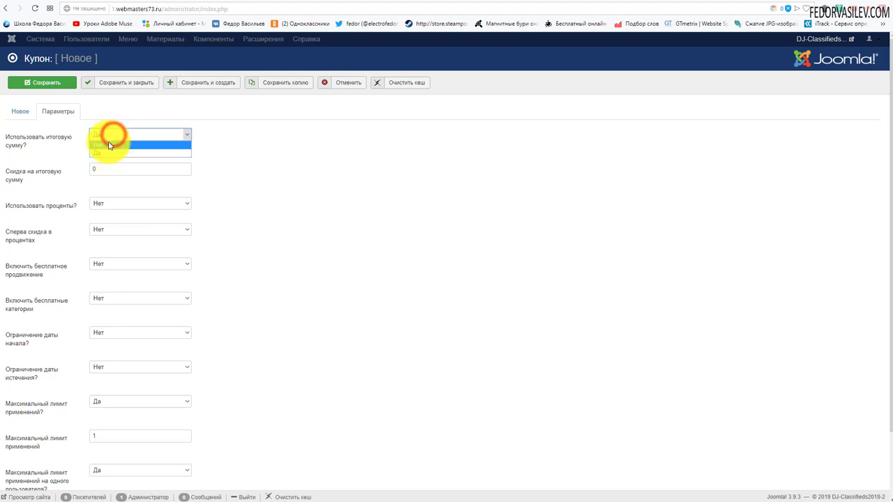
left_click(109, 144)
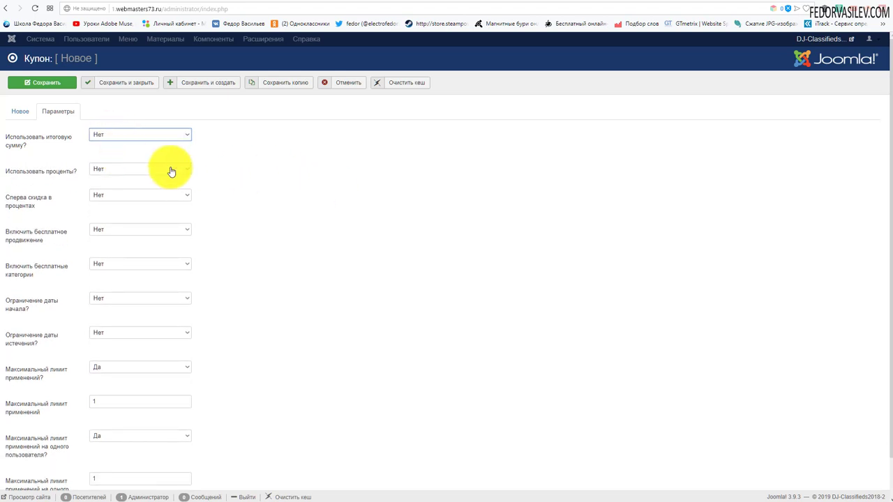
left_click(138, 136)
left_click(123, 154)
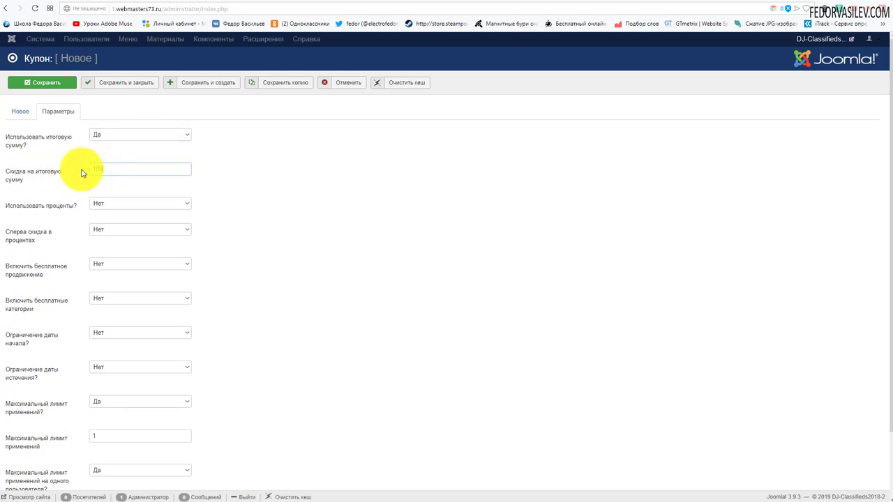
left_click(282, 177)
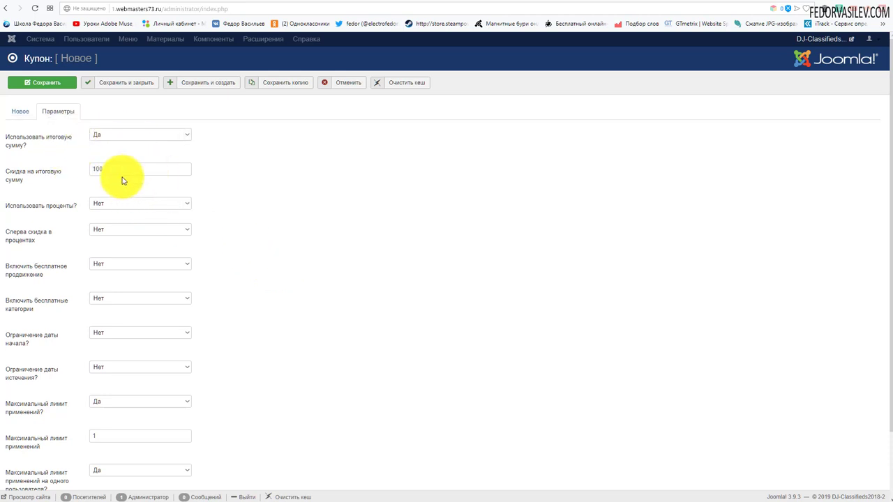
Set the new coupon's discount on the total amount to 22.
scroll(162, 226, "down", 2)
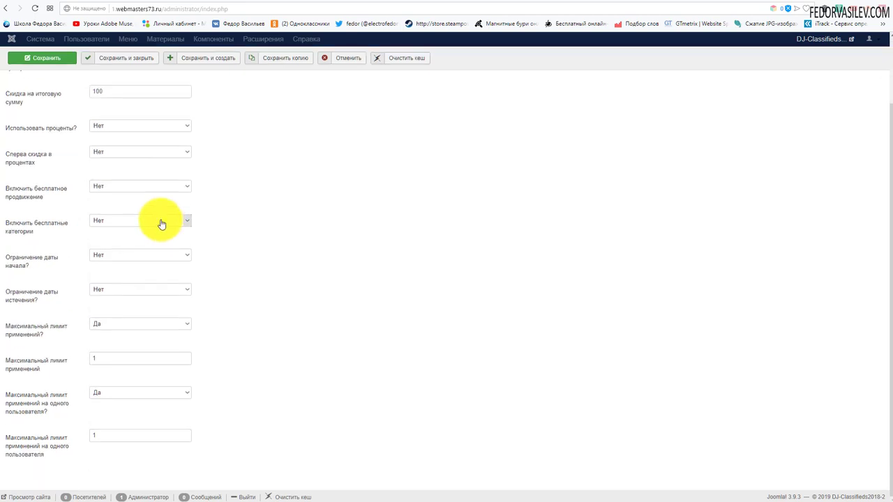
scroll(595, 422, "up", 2)
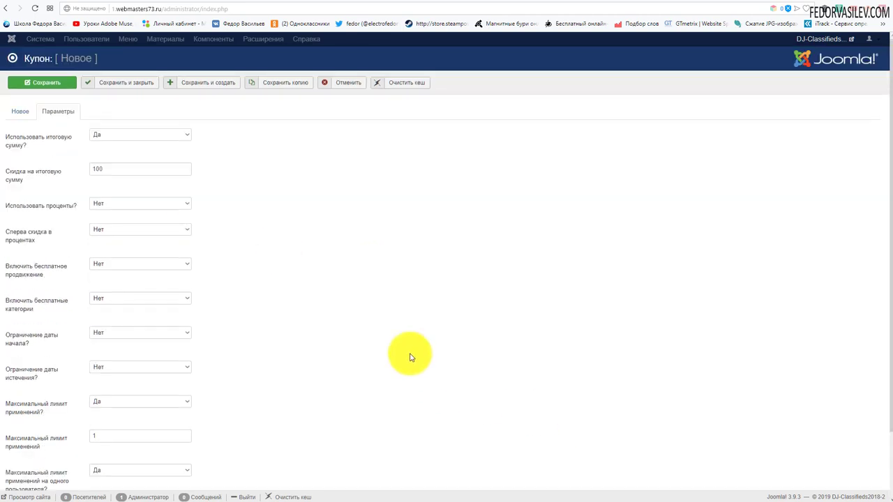
scroll(275, 253, "down", 2)
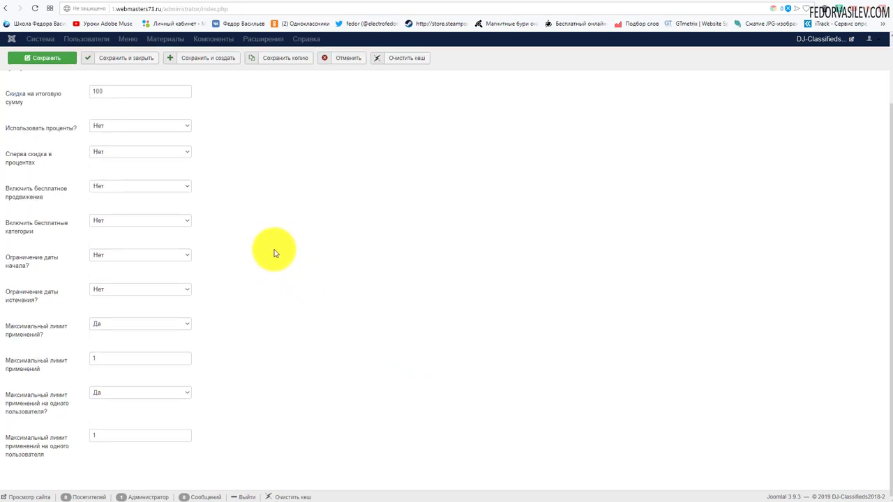
scroll(274, 253, "up", 2)
left_click(113, 169)
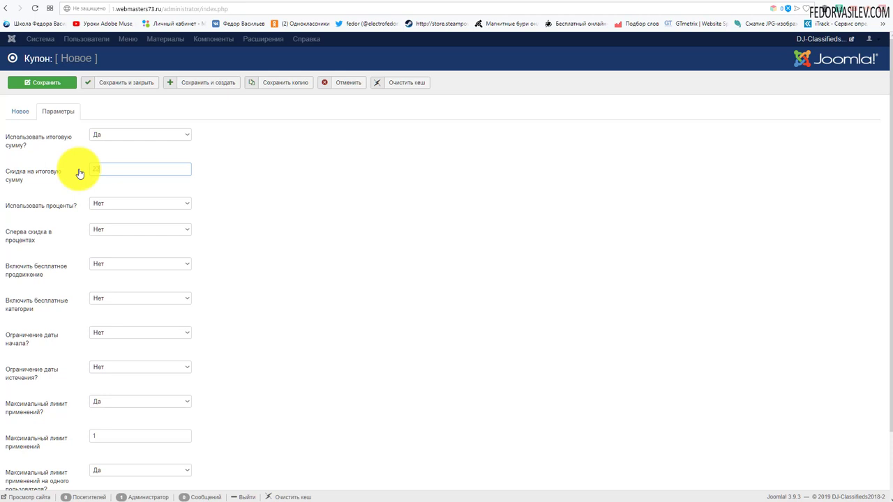
left_click(298, 183)
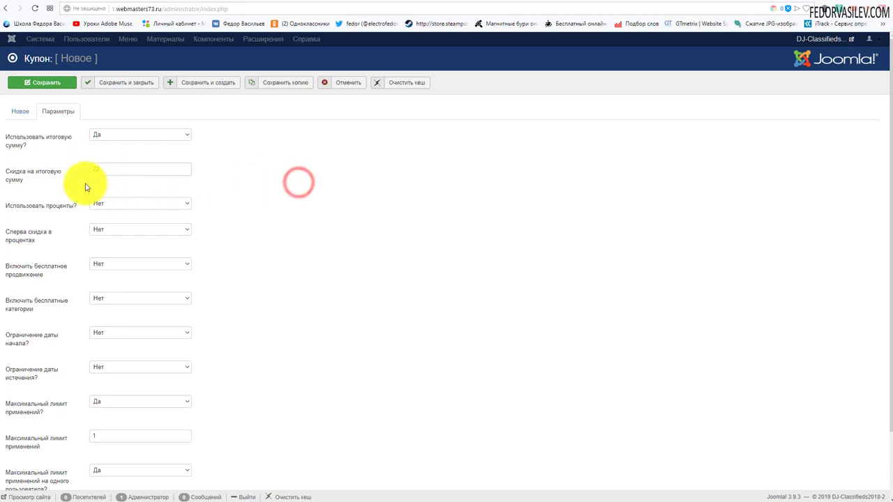
Set the coupon's overall and per-user maximum usage limits to "Нет" and save and close the coupon.
scroll(230, 171, "down", 2)
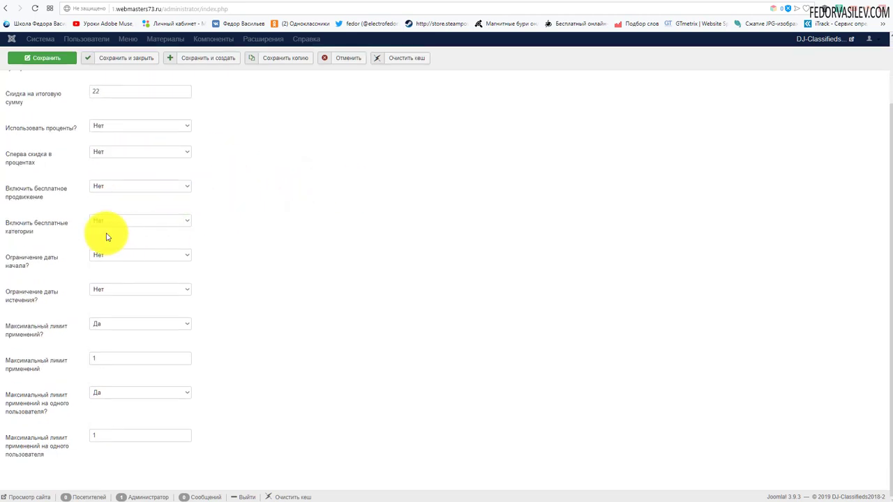
scroll(110, 209, "up", 2)
scroll(147, 198, "down", 2)
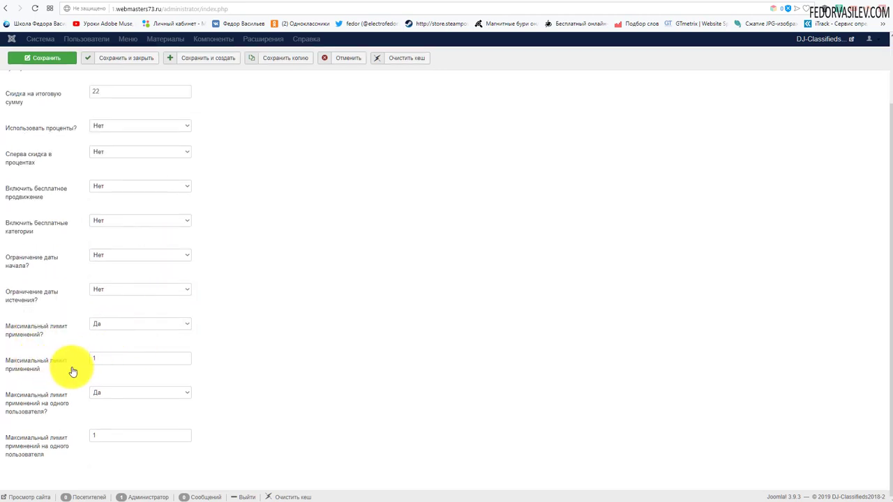
left_click(116, 359)
left_click(105, 331)
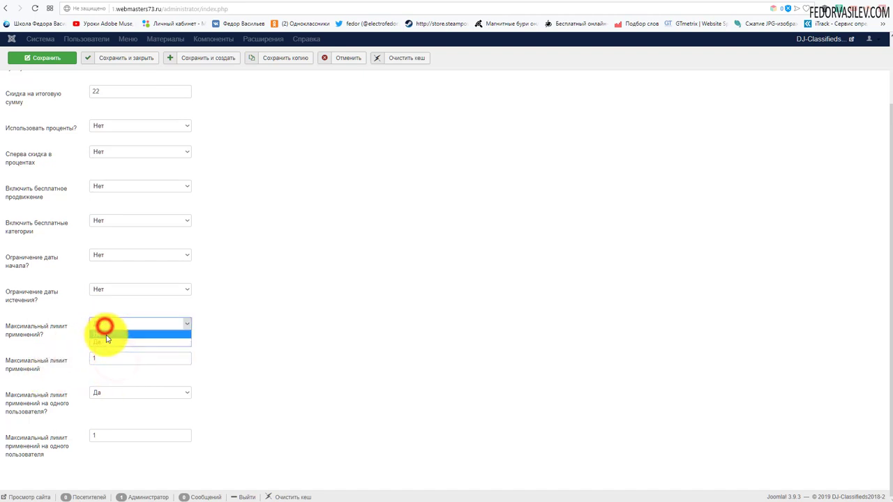
left_click(106, 339)
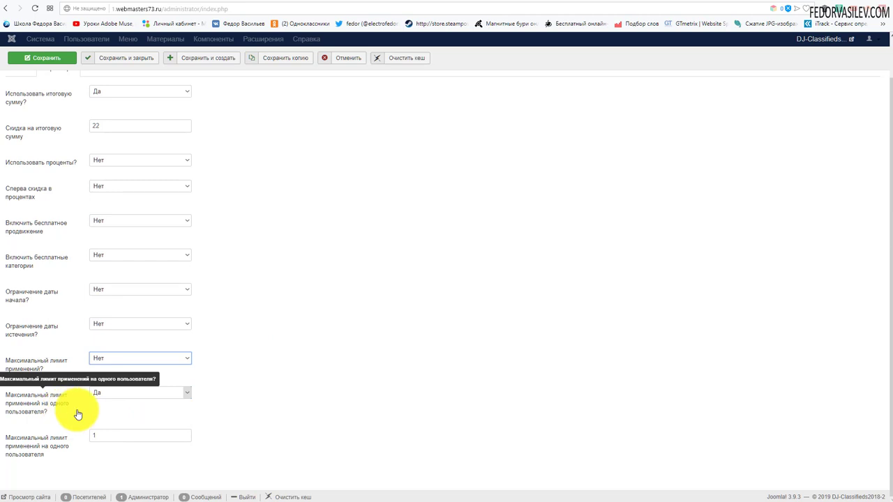
left_click(101, 396)
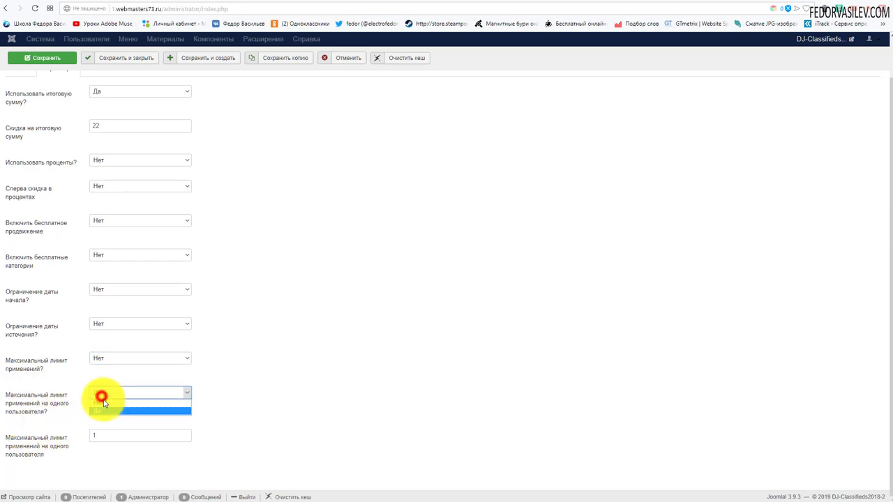
left_click(101, 410)
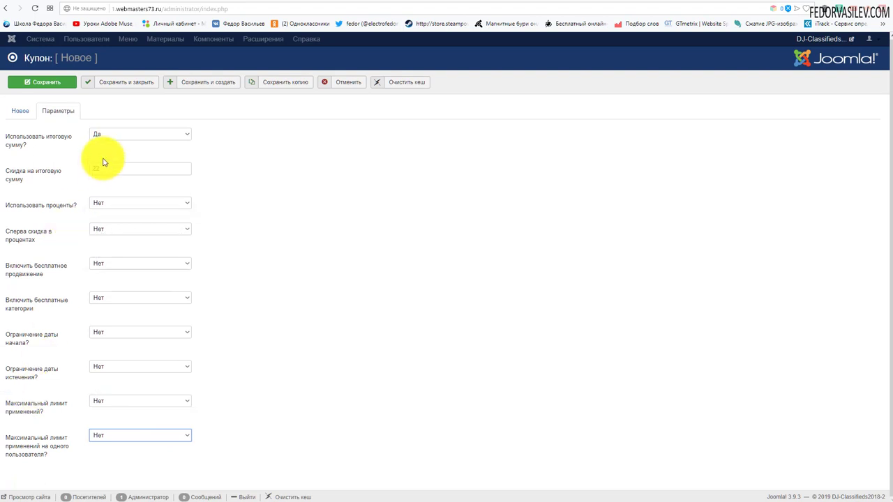
left_click(109, 85)
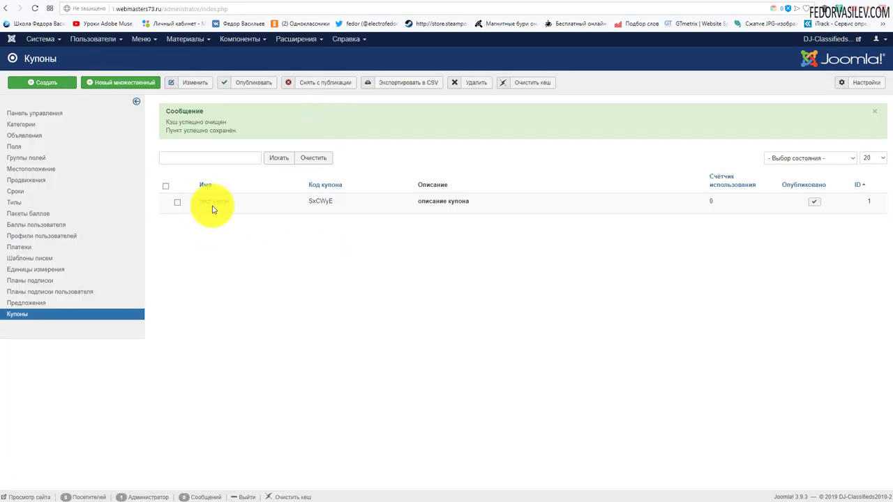
Examine the saved coupon's code in the coupon list.
right_click(311, 202)
left_click(309, 207)
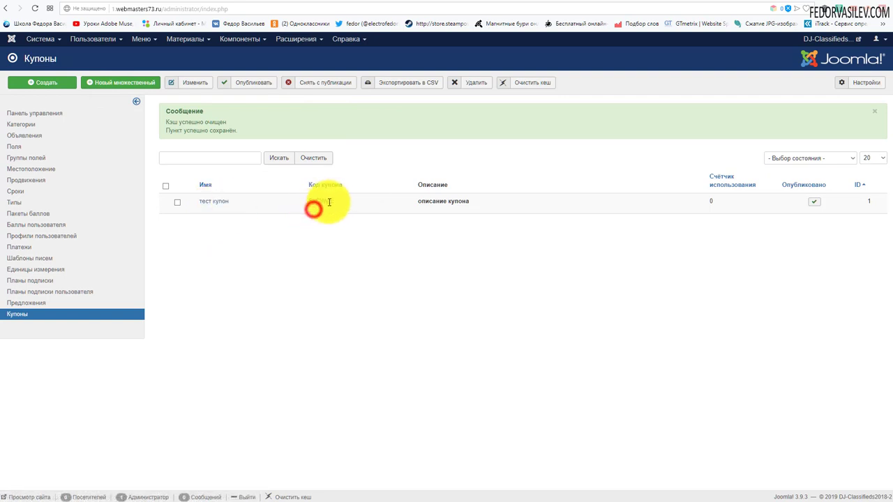
left_click(335, 200)
left_click(399, 240)
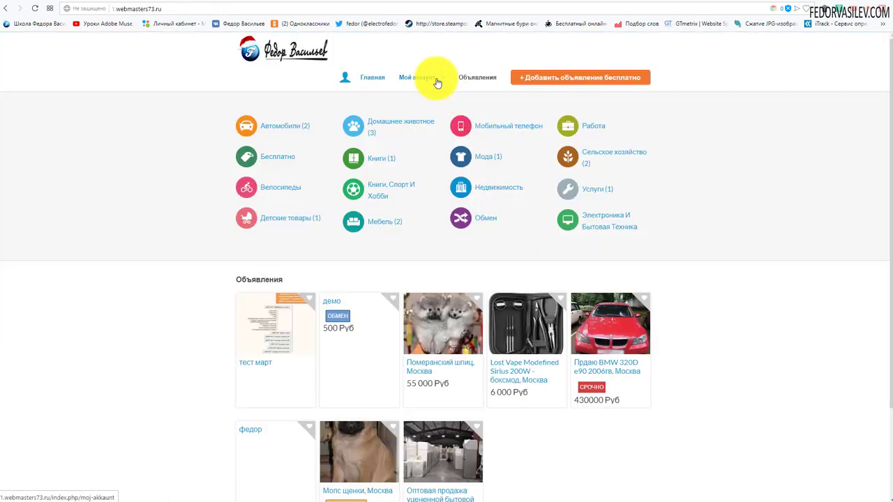
Log in to the site's front end with the test account's saved login and password.
left_click(436, 80)
left_click(417, 128)
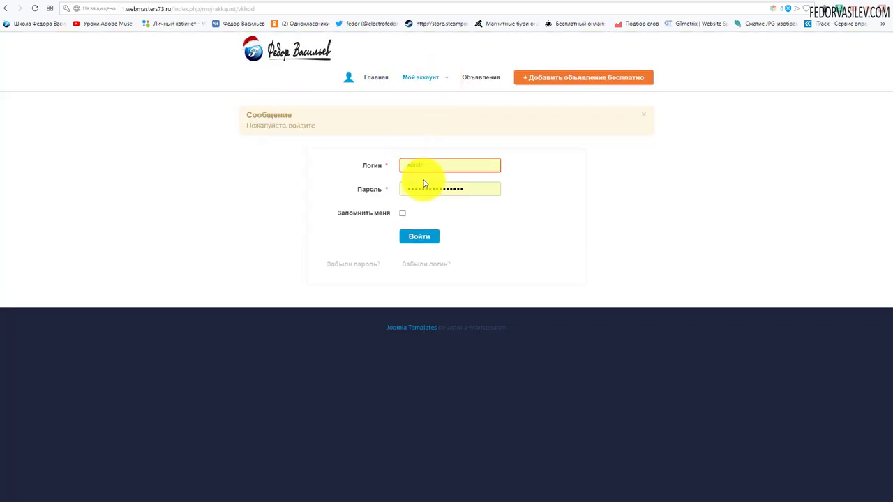
left_click(438, 164)
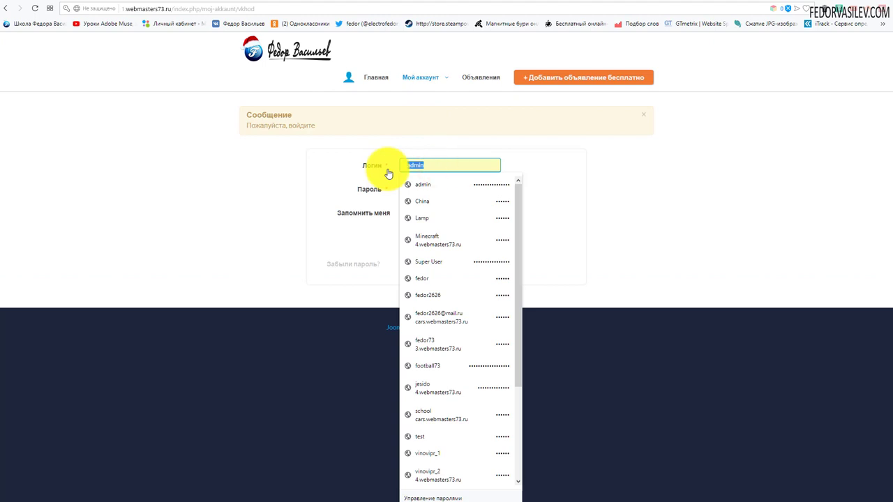
left_click(420, 436)
left_click(418, 235)
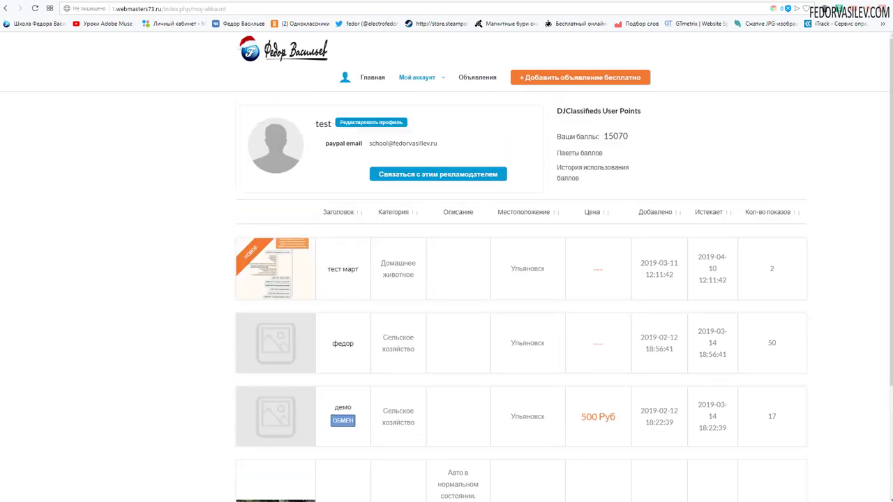
Open the points packages from the new ad form and start buying package 3 with 5000 points.
left_click(578, 85)
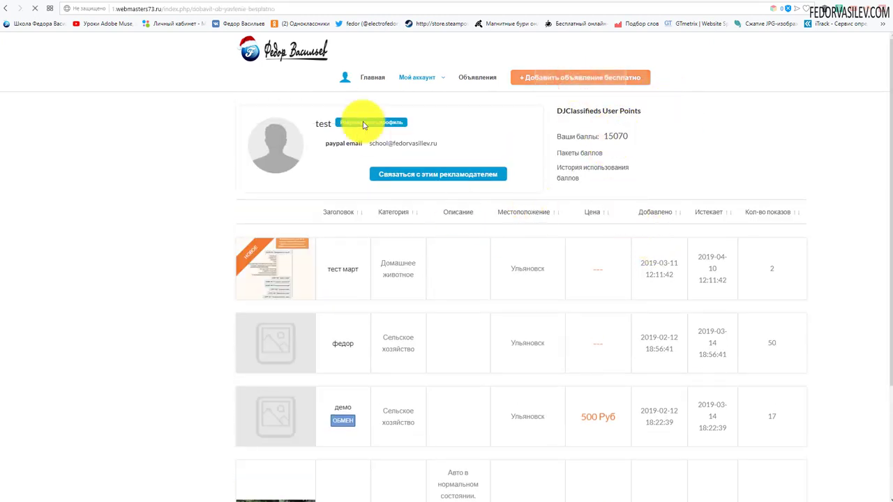
left_click(515, 165)
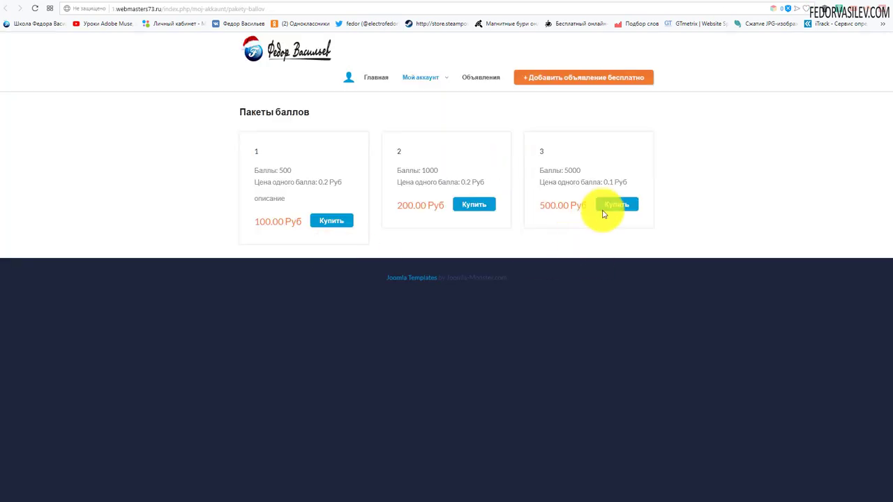
left_click(604, 208)
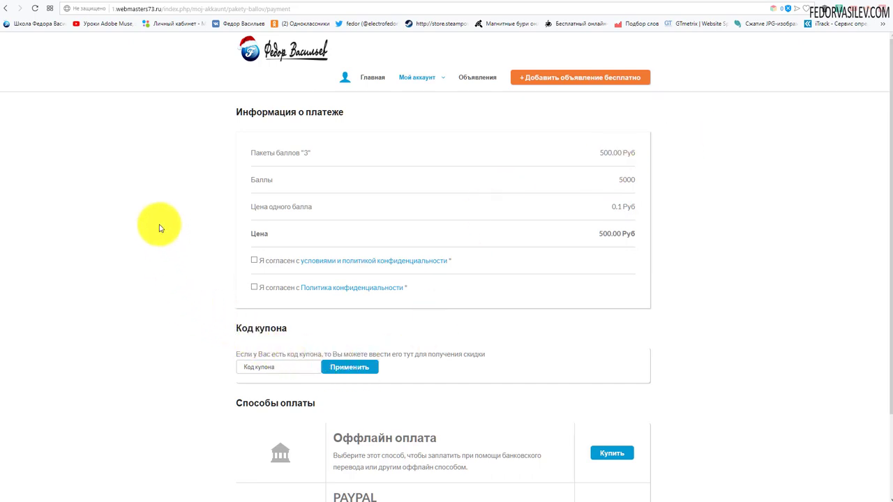
Review the payment page's price details, coupon code field and payment methods.
scroll(139, 222, "down", 2)
scroll(582, 304, "up", 2)
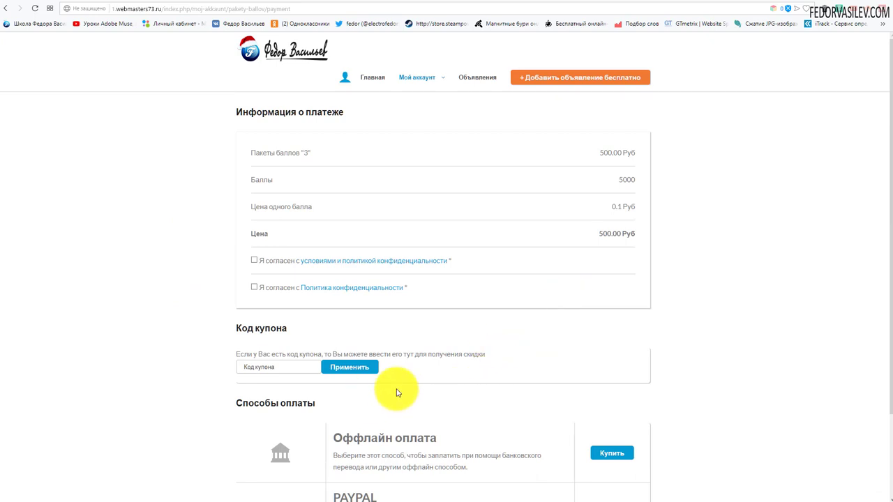
scroll(398, 384, "down", 2)
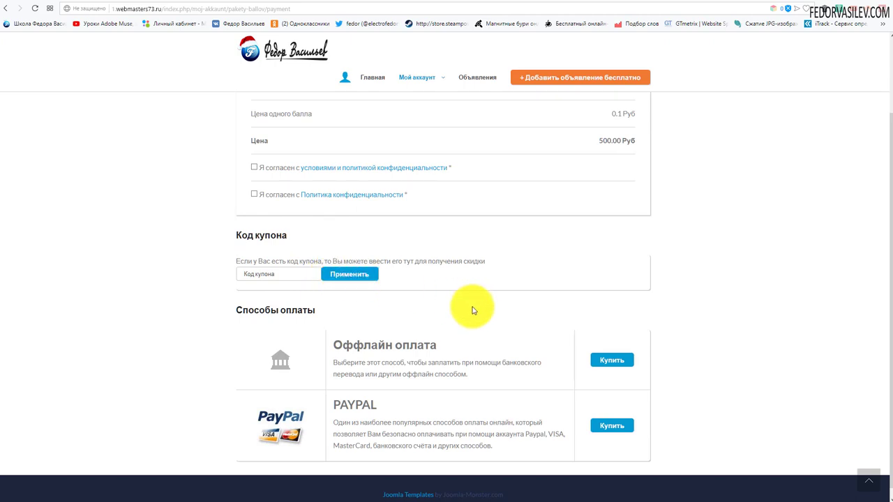
left_click(259, 274)
scroll(688, 287, "up", 2)
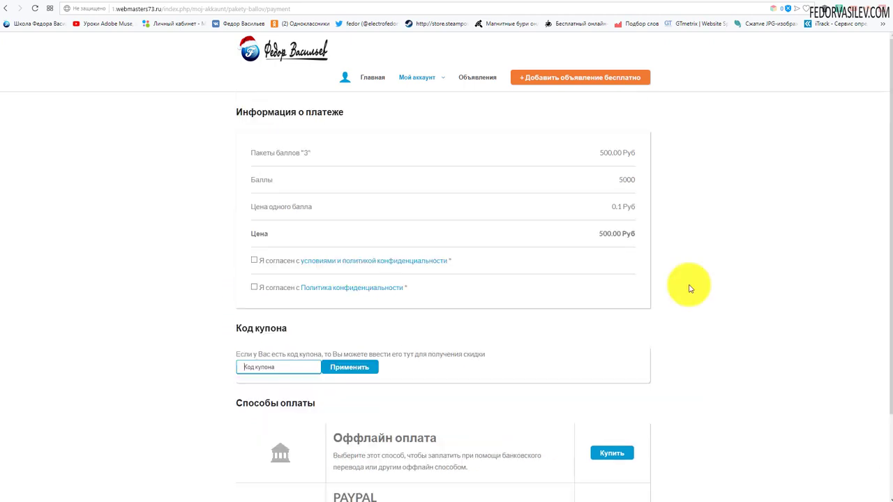
scroll(558, 205, "down", 2)
Copy the test coupon's code from the coupon list in the Joomla administration.
left_click(516, 4)
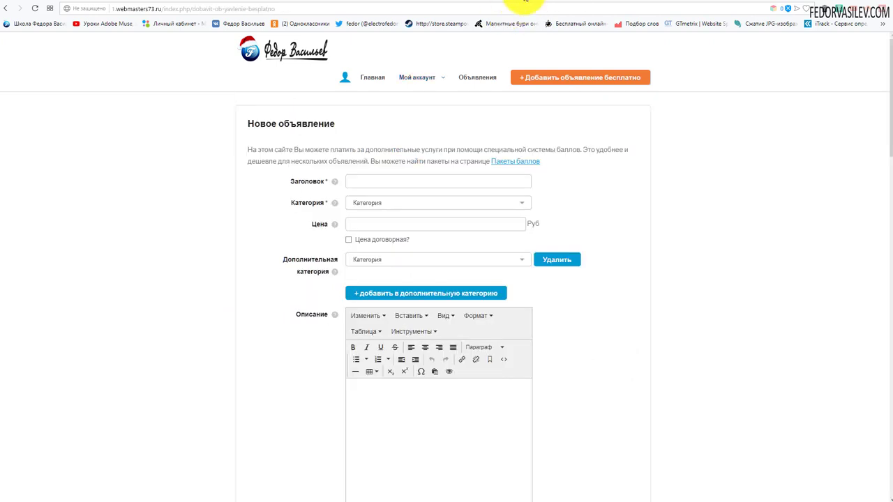
left_click(515, 2)
left_click(506, 3)
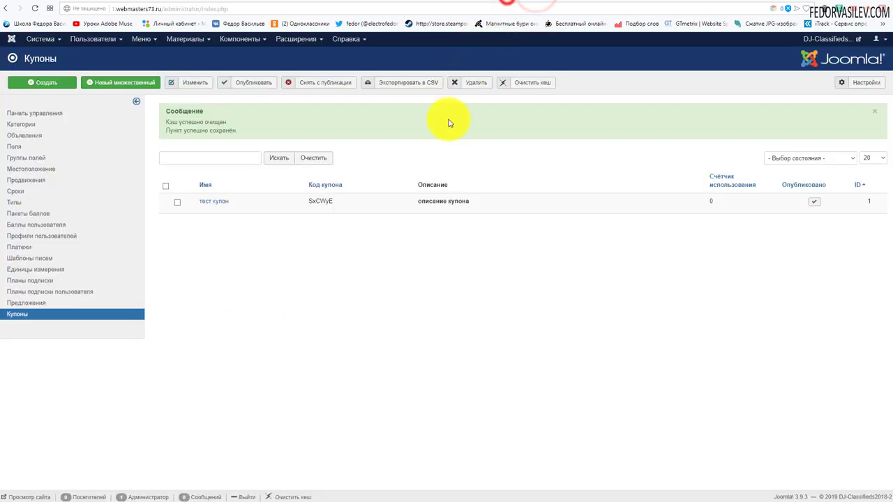
right_click(308, 205)
left_click(300, 136)
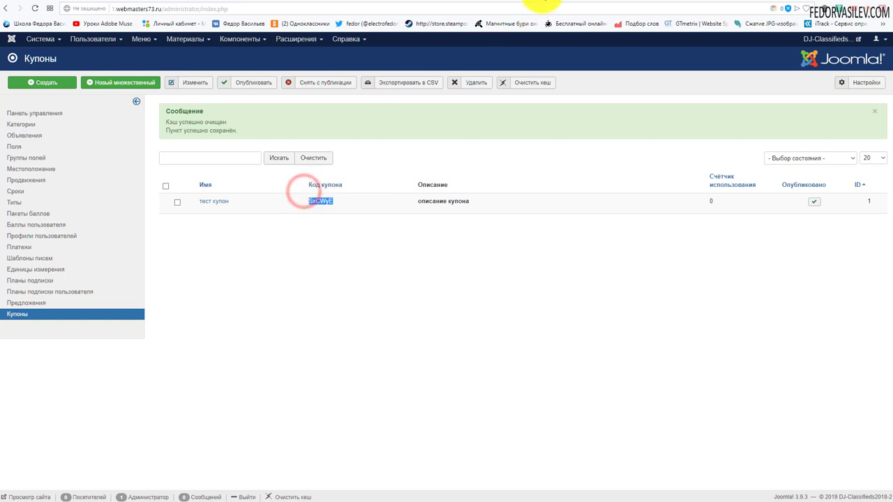
Return to the payment page and accept both the terms and the privacy policy.
left_click(537, 4)
scroll(321, 240, "up", 2)
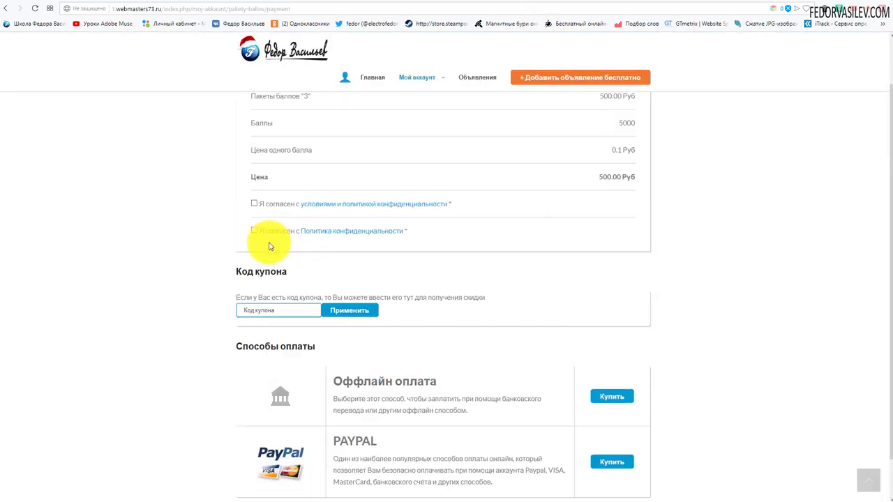
left_click(255, 251)
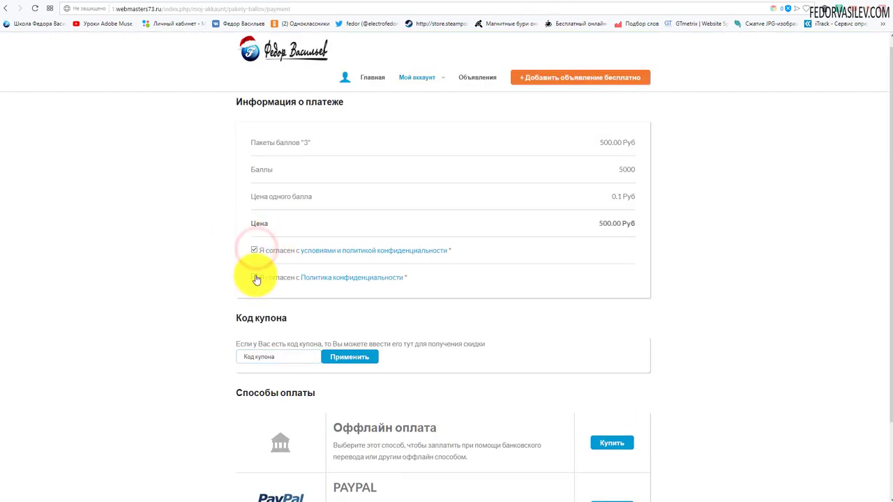
left_click(254, 278)
Paste the copied coupon code into the payment page's coupon field and apply it.
scroll(464, 265, "down", 2)
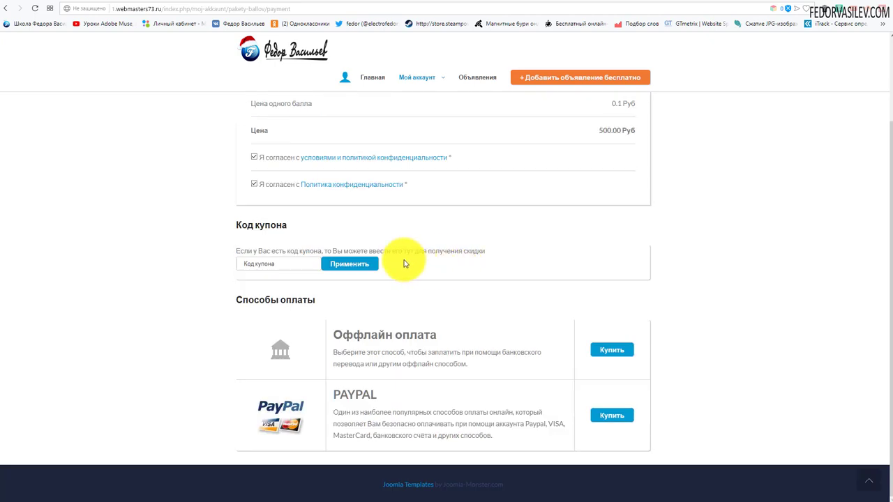
right_click(302, 264)
left_click(328, 330)
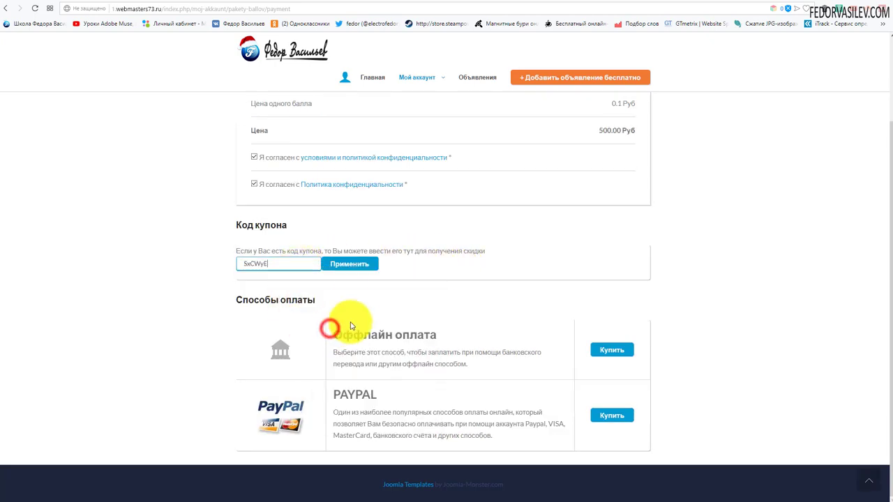
left_click(350, 264)
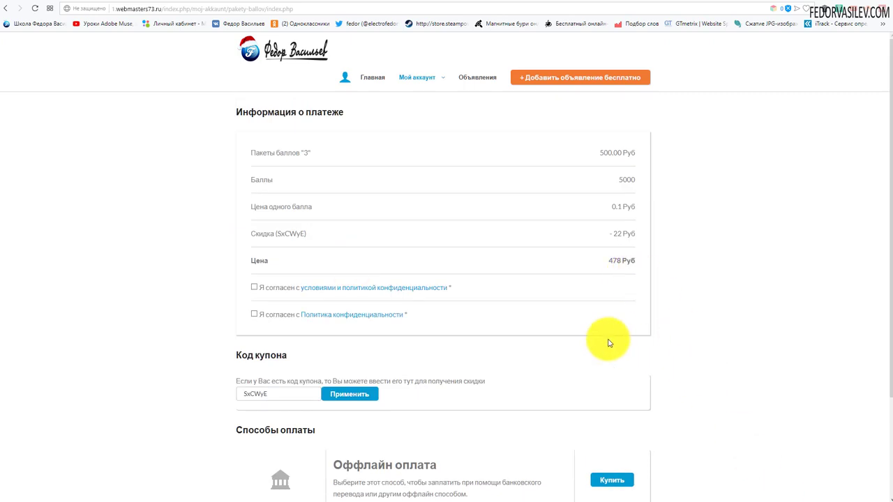
Examine the coupon discount line and the final price in the payment information.
left_click_drag(613, 231, 707, 249)
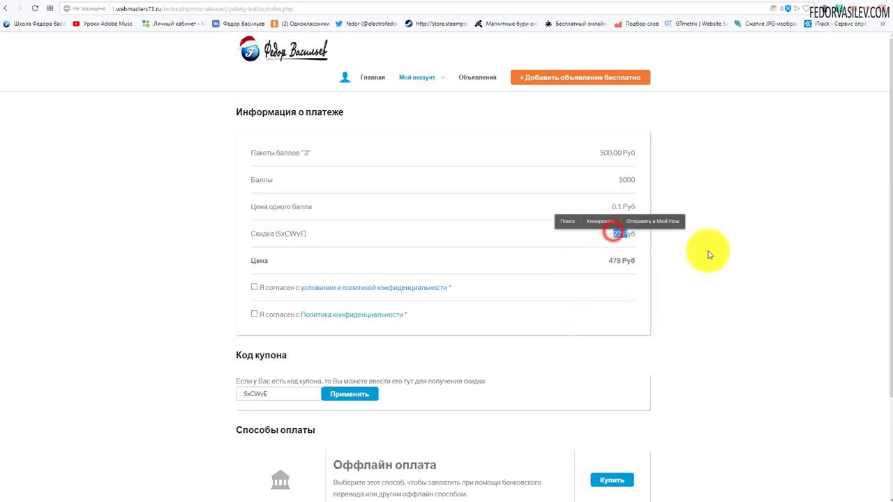
left_click(714, 247)
mouse_move(253, 233)
left_mouse_down()
mouse_move(290, 234)
mouse_move(262, 234)
left_mouse_up()
left_click(357, 240)
left_click(554, 240)
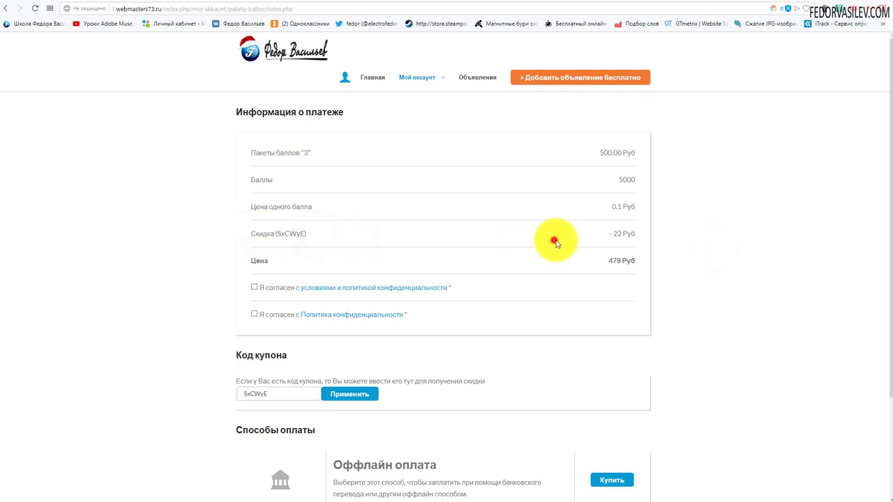
left_click_drag(606, 236, 630, 233)
left_click(575, 266)
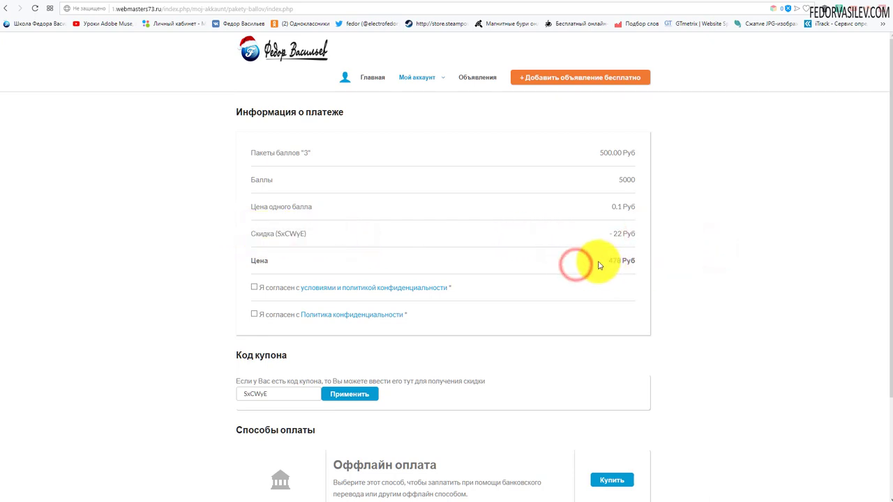
left_click_drag(581, 263, 764, 284)
left_click(720, 262)
scroll(714, 267, "down", 2)
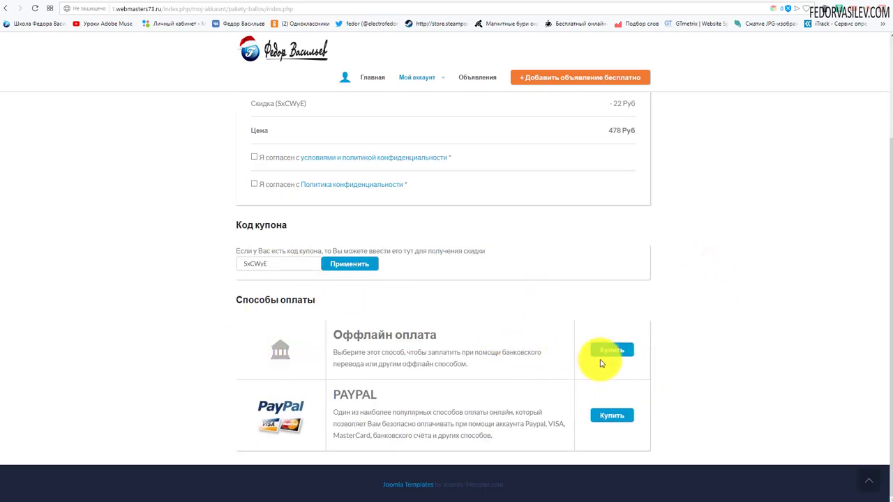
Open the test coupon in the administration, limit it to a maximum of 2 uses and save it.
scroll(353, 335, "up", 2)
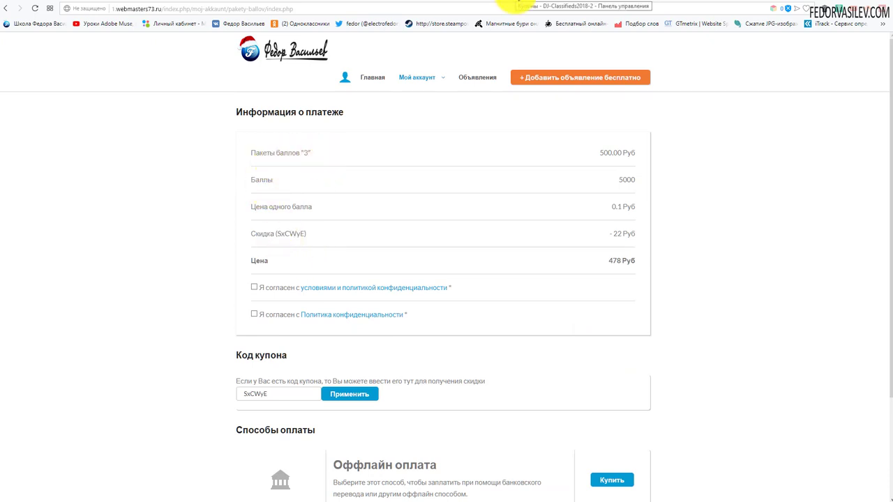
left_click(519, 4)
left_click(225, 202)
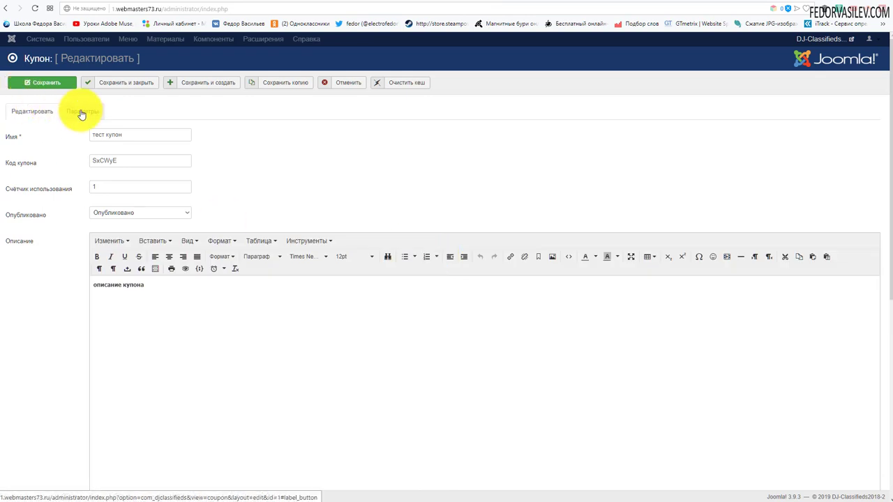
left_click(81, 111)
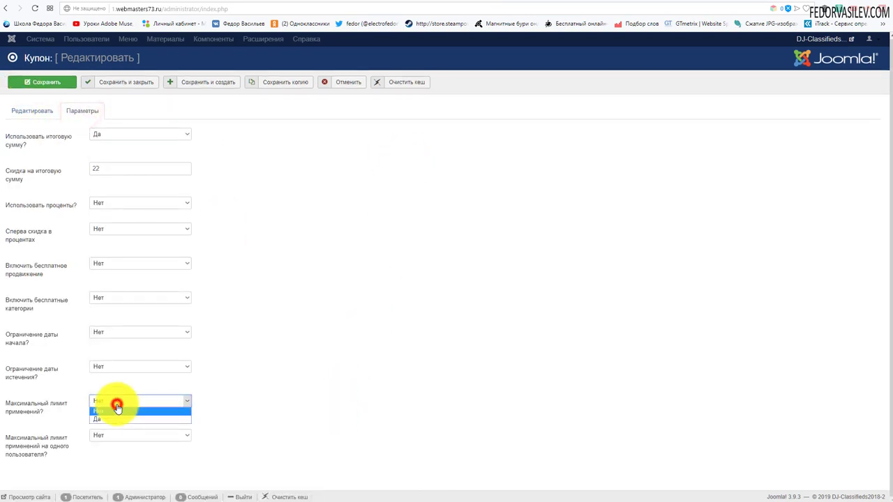
left_click(109, 419)
scroll(112, 416, "down", 1)
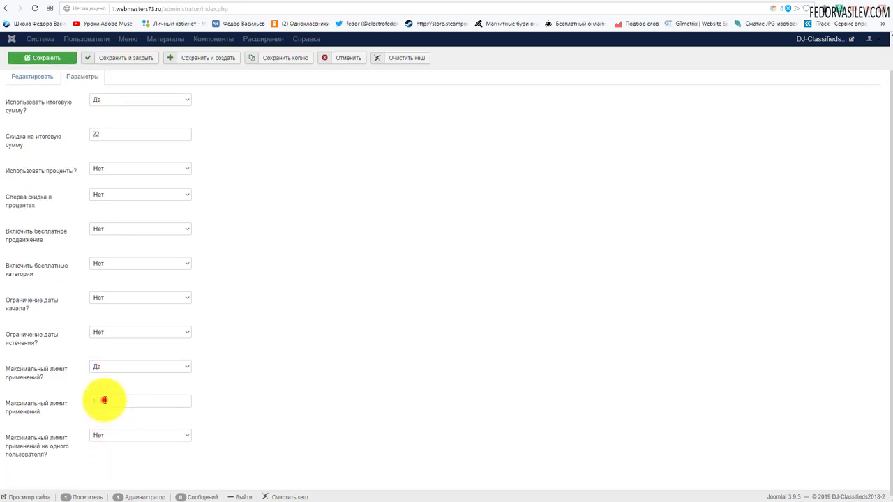
double_click(104, 400)
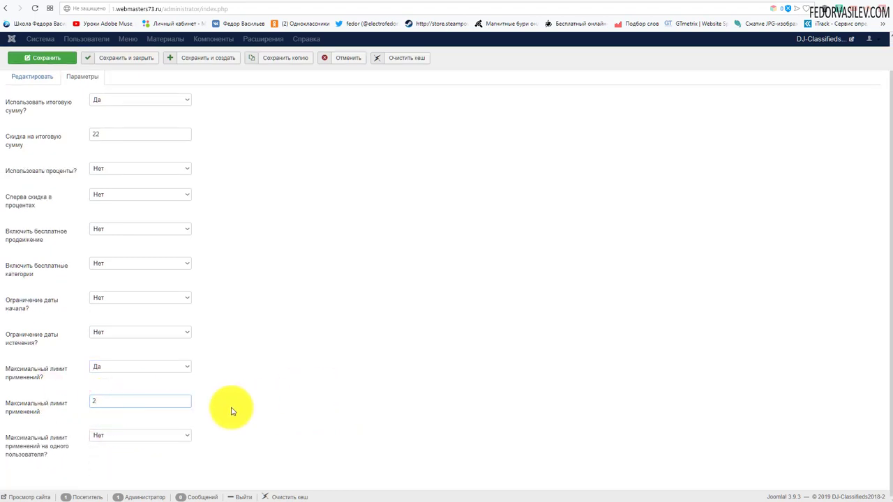
scroll(235, 405, "up", 1)
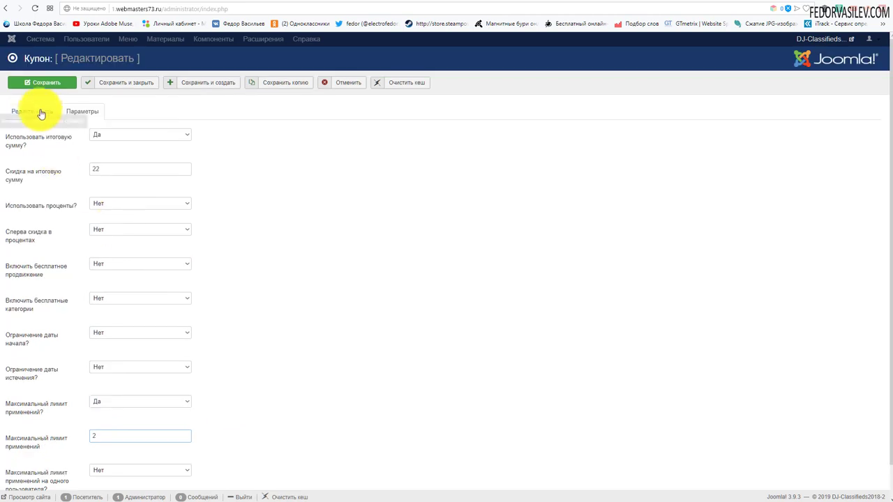
left_click(41, 82)
Reload the payment page to retest the coupon with its usage limit.
left_click(546, 2)
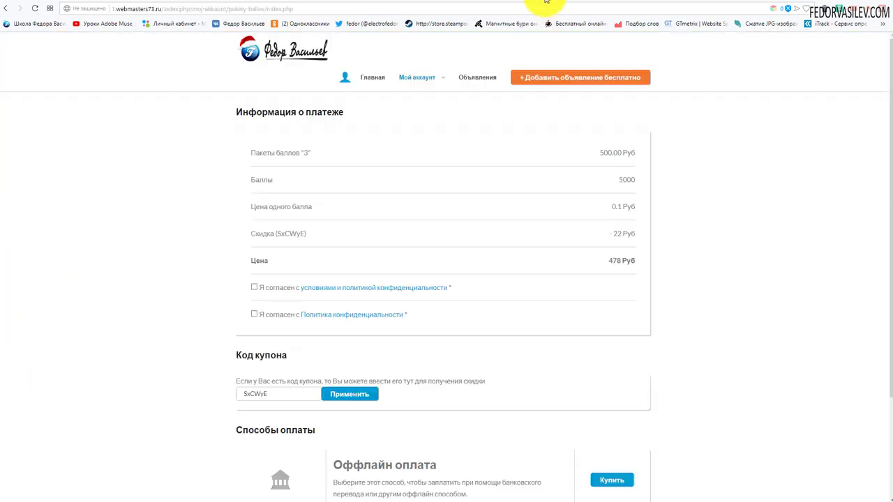
left_click(35, 9)
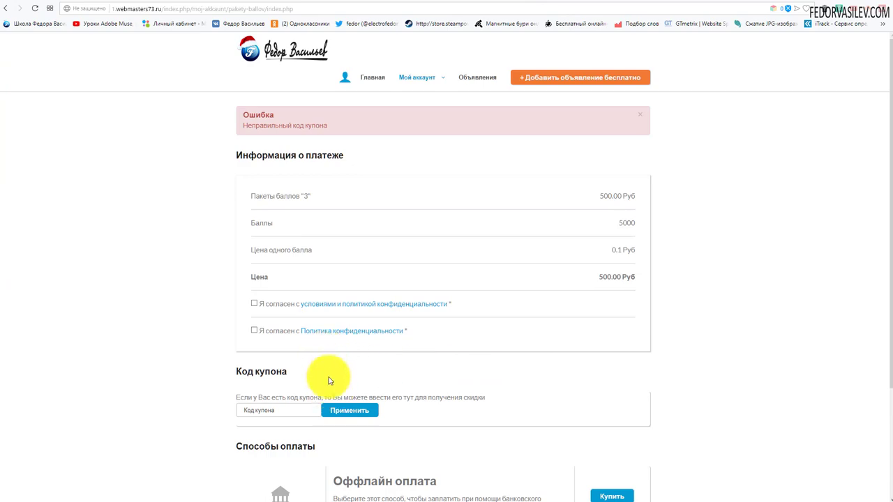
Return to the test coupon's parameters and set its maximum usage limit to 10.
left_click(516, 3)
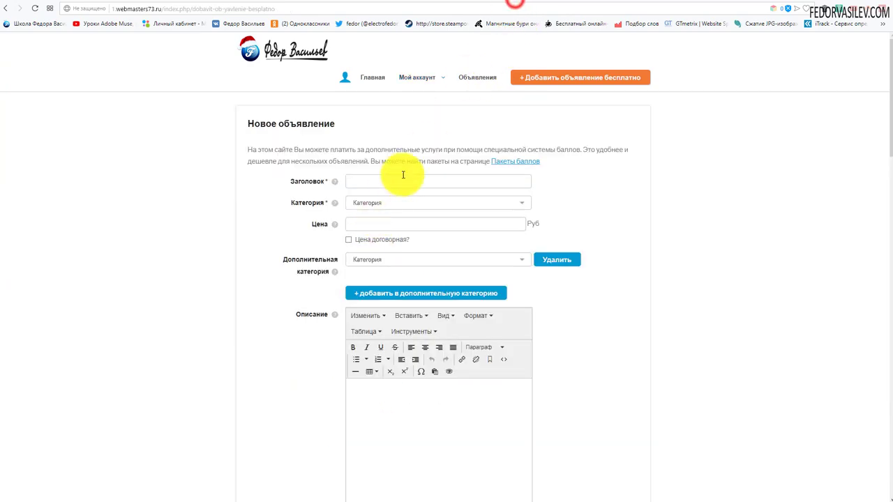
left_click(509, 4)
scroll(254, 225, "down", 4)
scroll(254, 225, "up", 5)
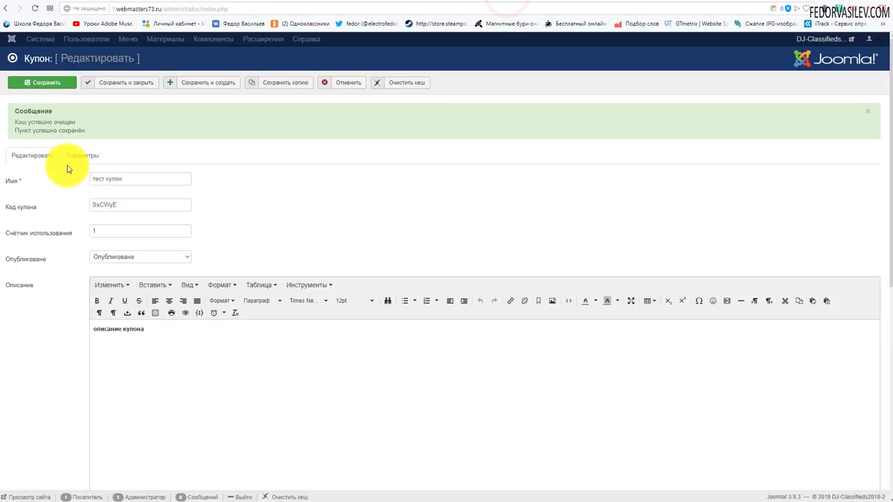
left_click(68, 151)
scroll(146, 418, "down", 1)
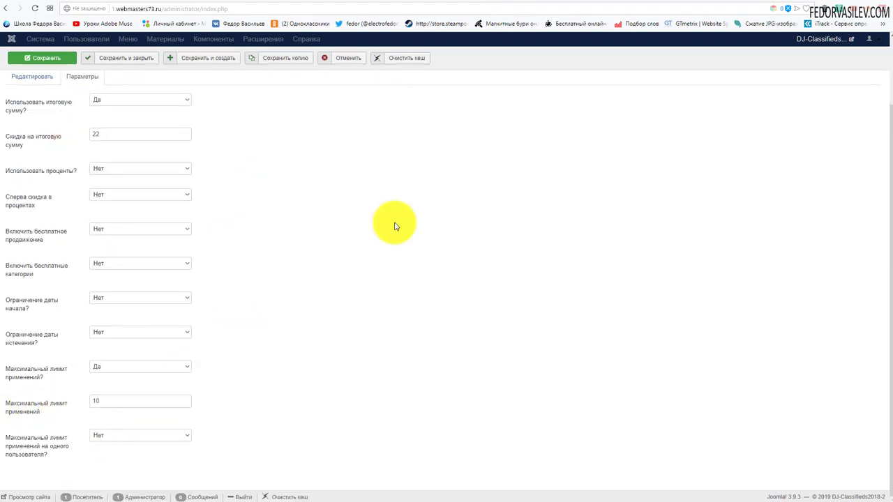
Try applying the coupon again on the payment page and check the payment information.
left_click(546, 1)
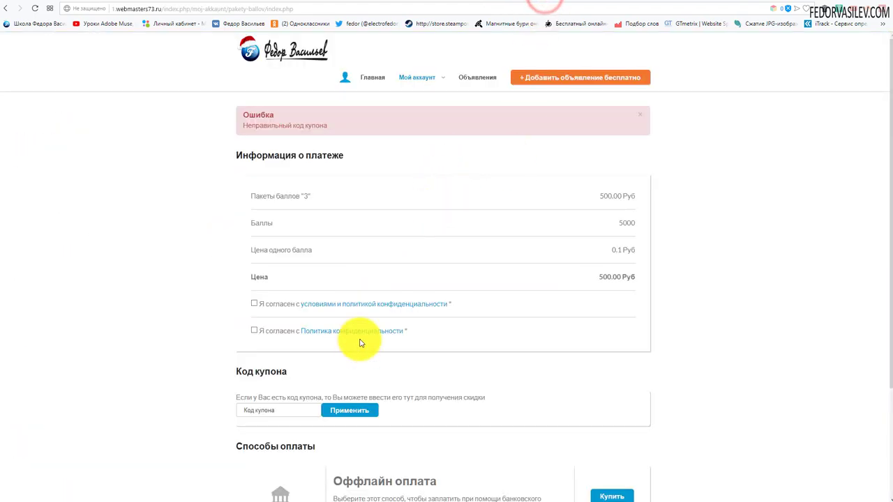
scroll(359, 339, "down", 3)
left_click(348, 271)
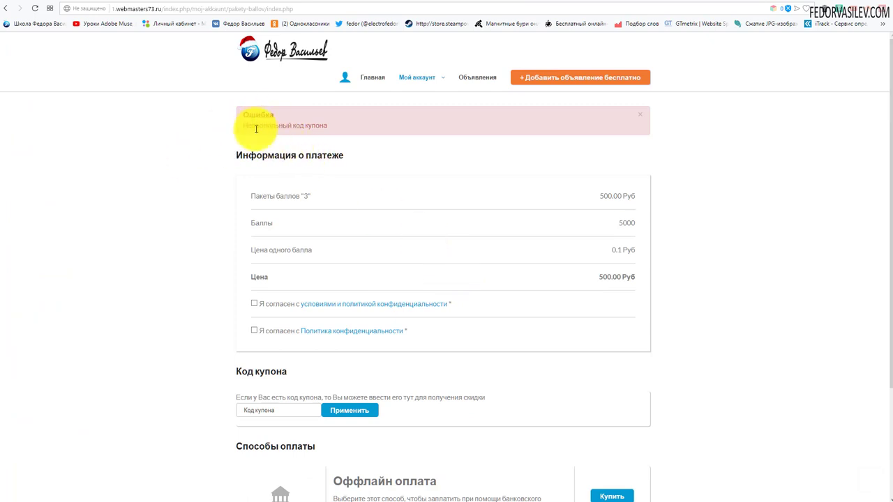
left_click(492, 165)
scroll(493, 165, "down", 2)
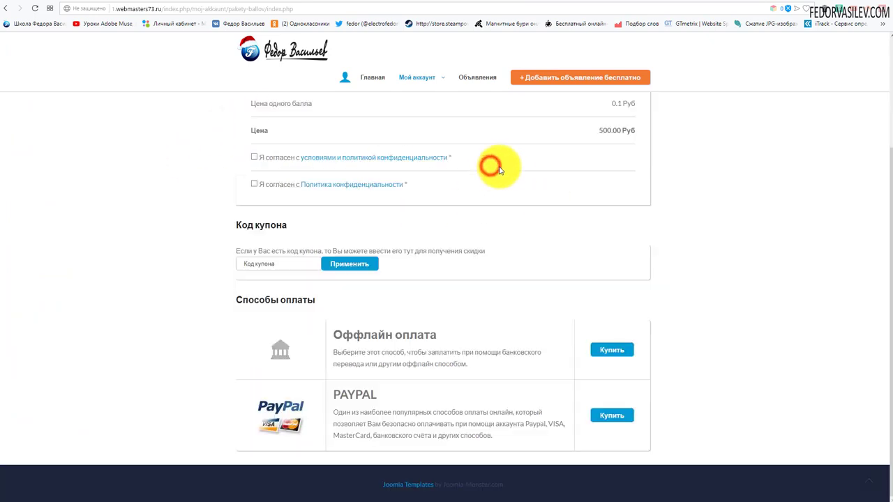
scroll(516, 289, "up", 1)
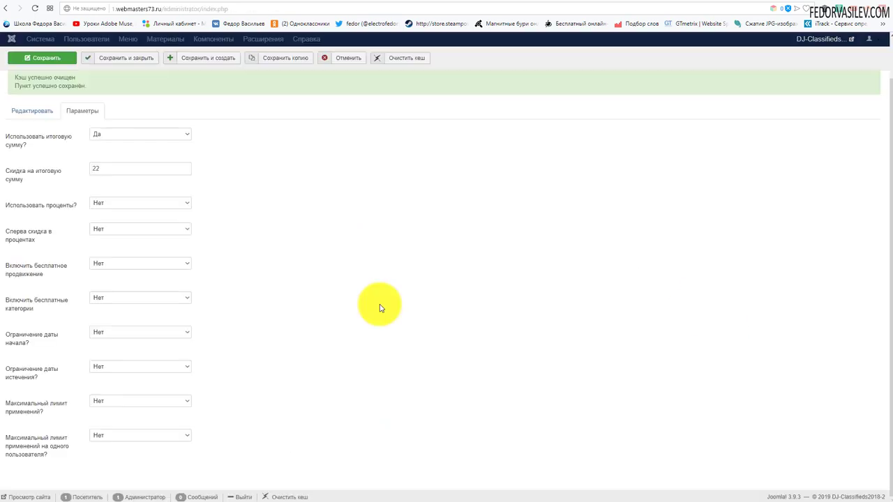
Disable the discount on the total amount in the coupon's parameters.
left_click(96, 133)
left_click(103, 143)
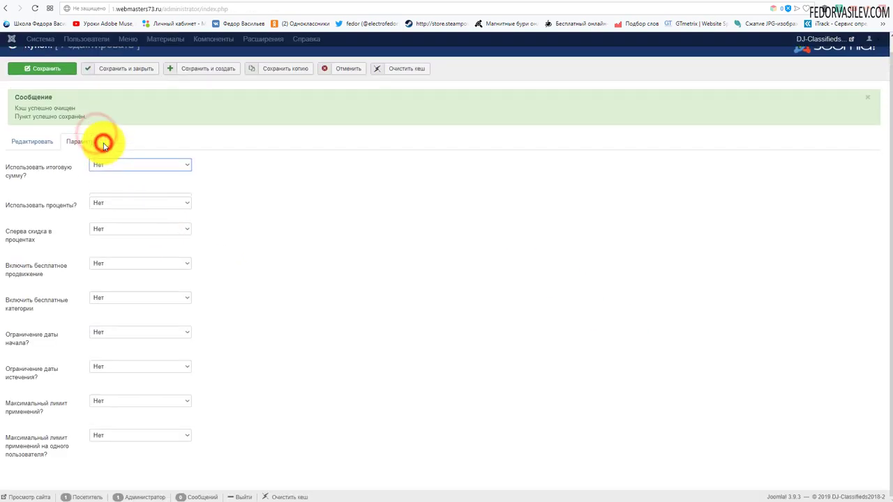
Try the coupon's percentage discount with a value of 10, and switch the percentage option back off.
left_click(125, 206)
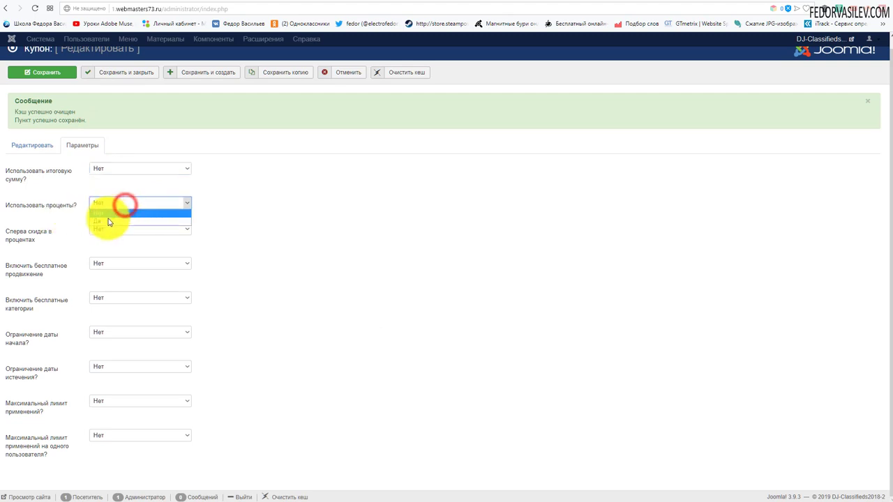
left_click(108, 222)
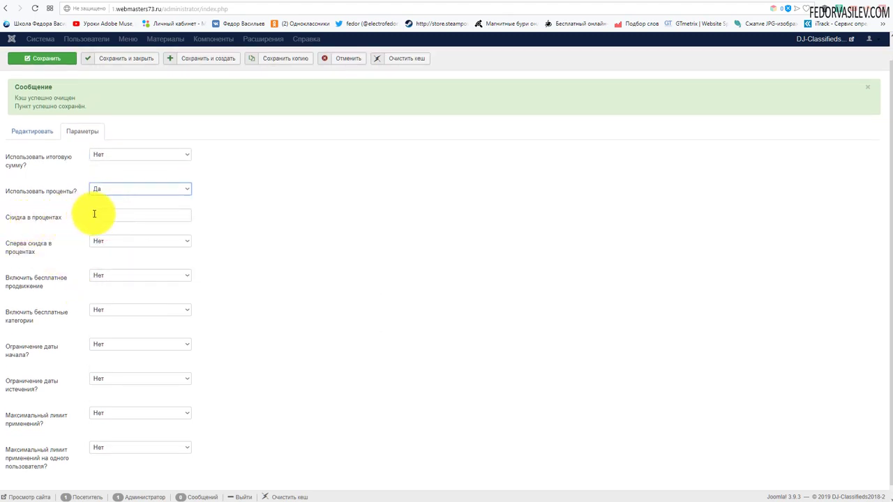
left_click(97, 216)
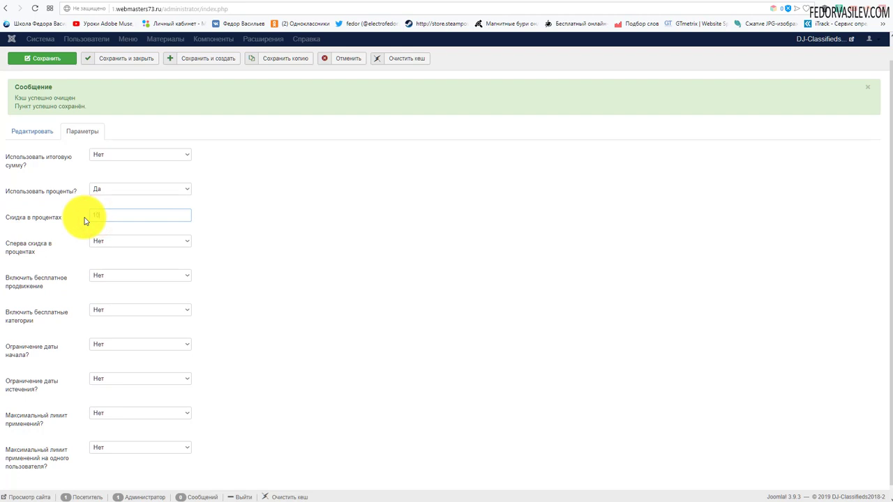
type("10")
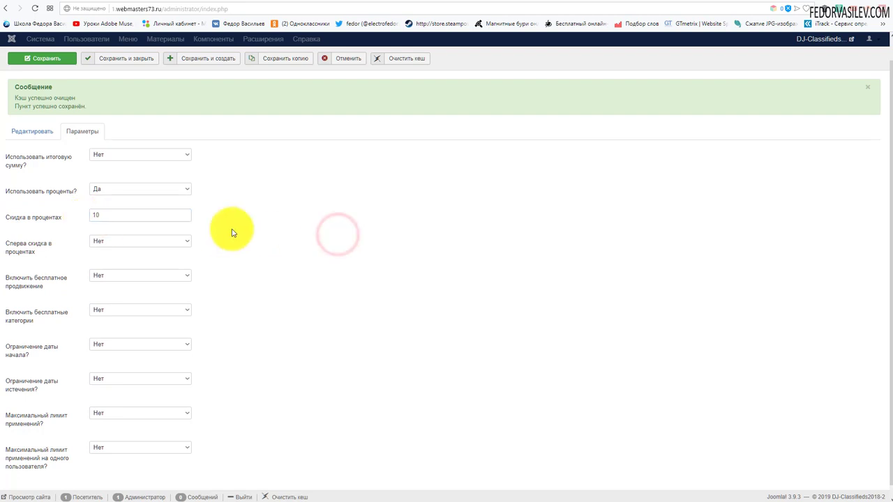
left_click(112, 198)
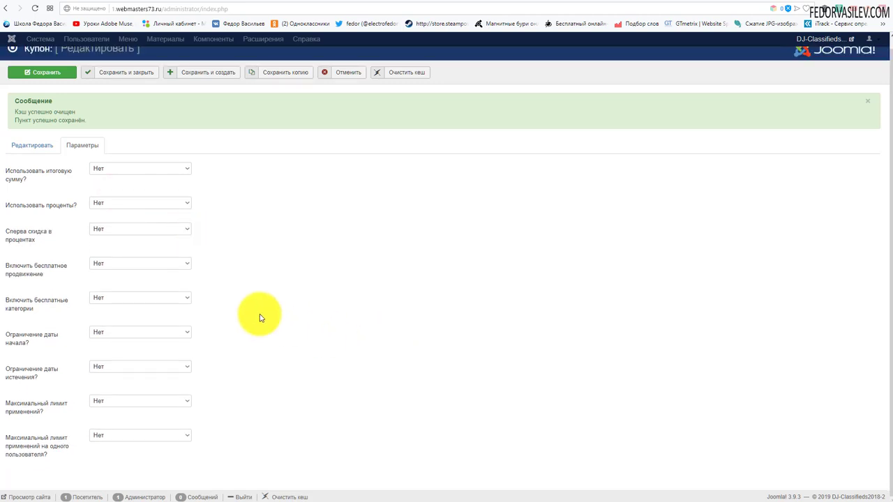
Try the coupon's free promotion option as "Лимит продвижений" and settle on "Выбранные продвижения".
mouse_move(64, 279)
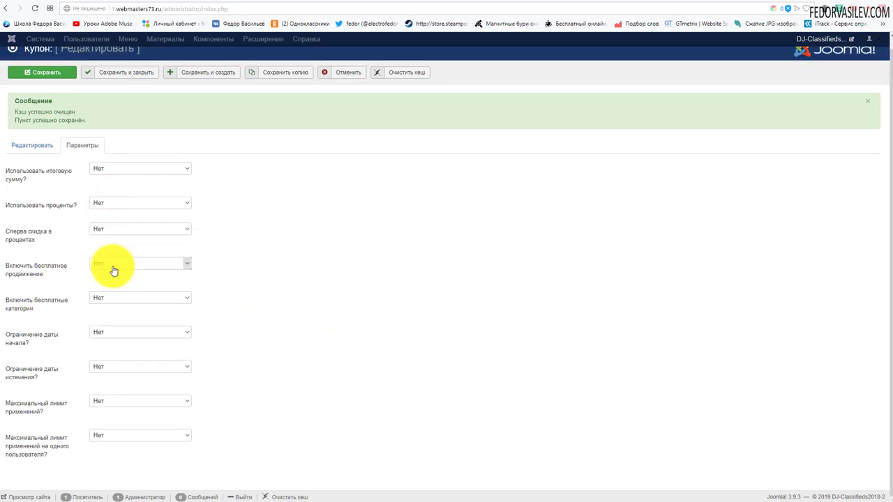
left_click(111, 263)
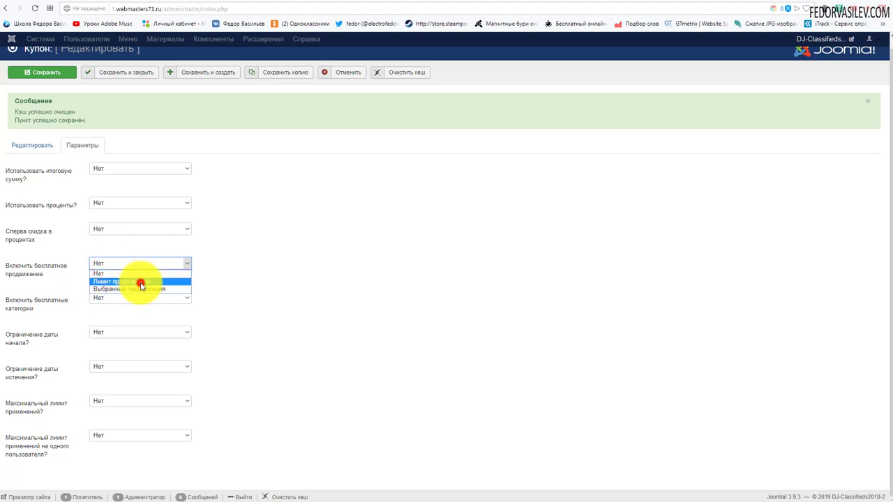
left_click(141, 282)
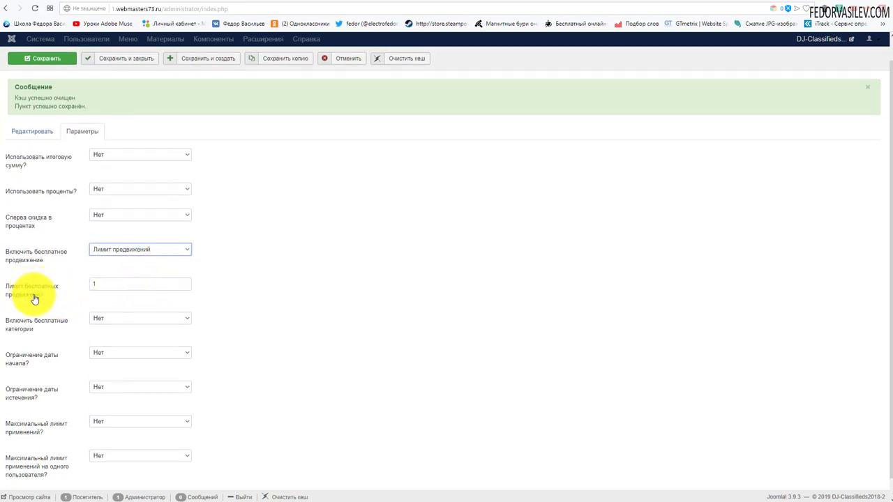
left_click(96, 285)
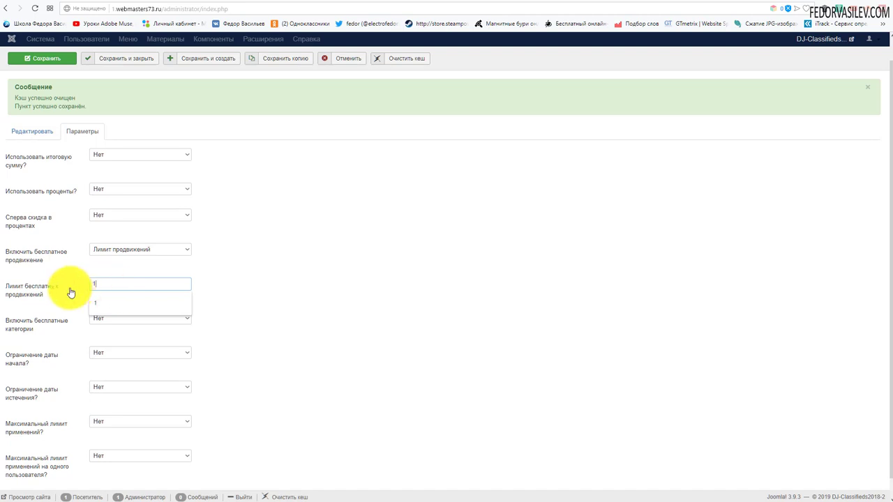
left_click(106, 251)
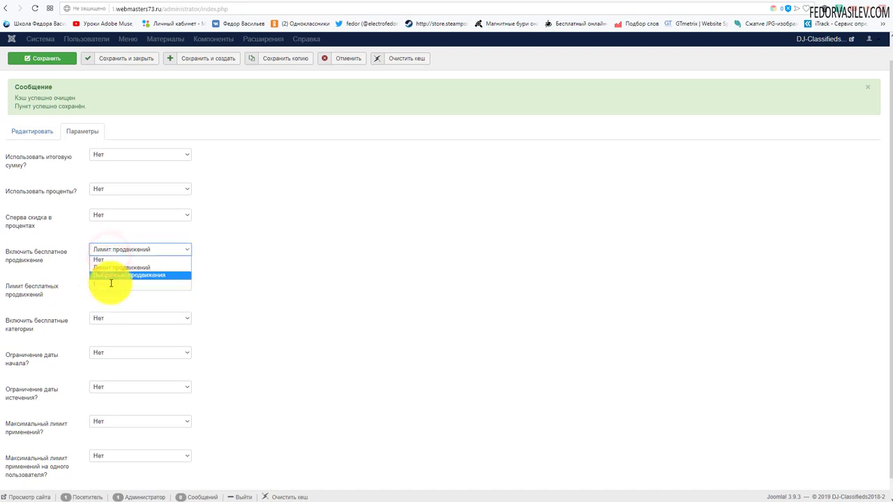
left_click(119, 276)
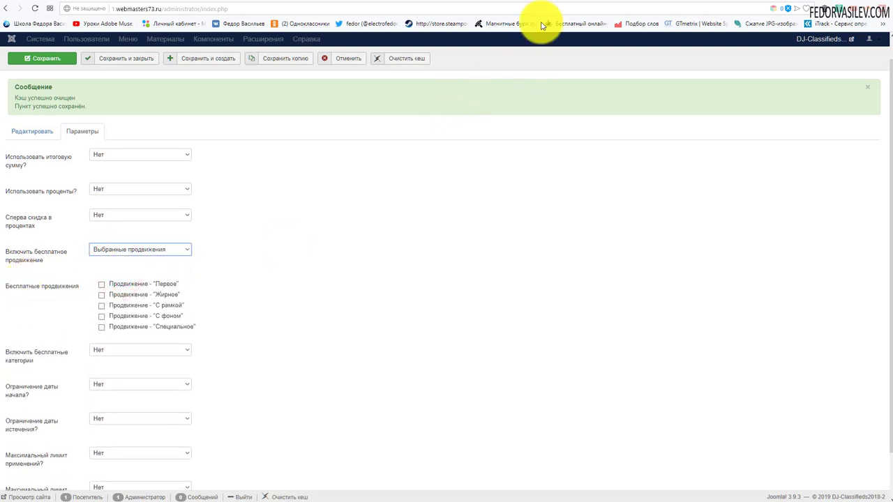
Switch to the new ad form and examine its promotions section, including the duration options of the "Первое" promotion.
left_click(535, 0)
scroll(377, 251, "up", 9)
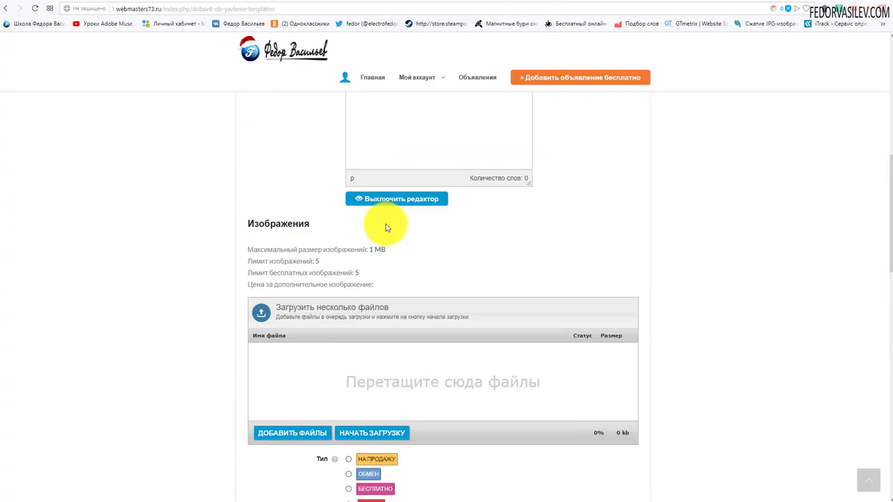
scroll(385, 224, "down", 5)
scroll(385, 224, "down", 8)
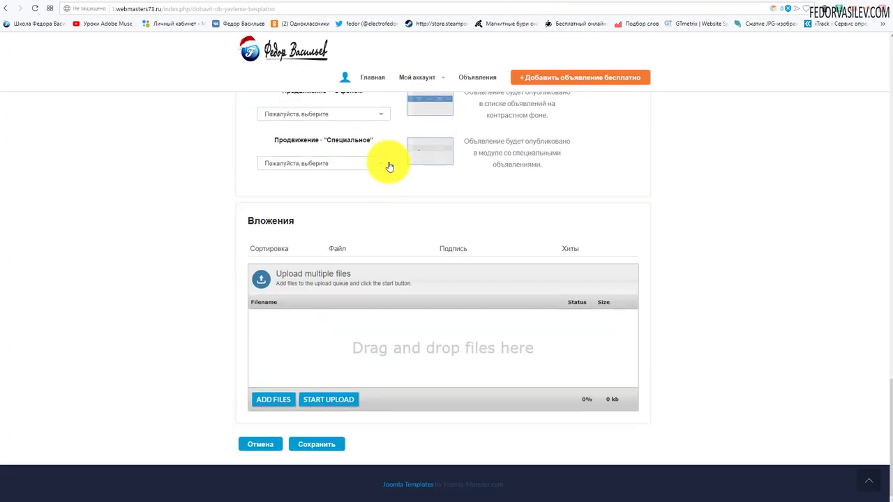
scroll(391, 154, "up", 4)
scroll(259, 140, "down", 1)
left_click_drag(305, 142, 266, 147)
left_click(530, 149)
left_click(327, 198)
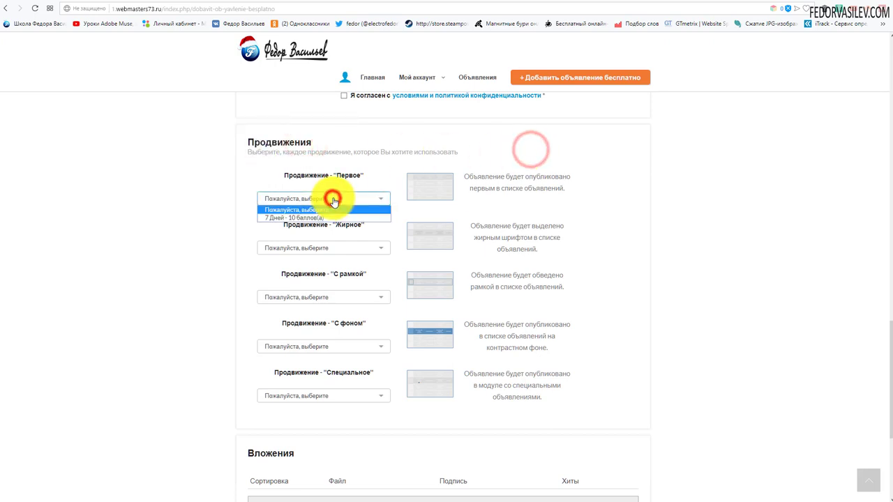
left_click(399, 161)
Preview the promotions' sample images and examine the "Жирное" promotion in the new ad form.
mouse_move(444, 184)
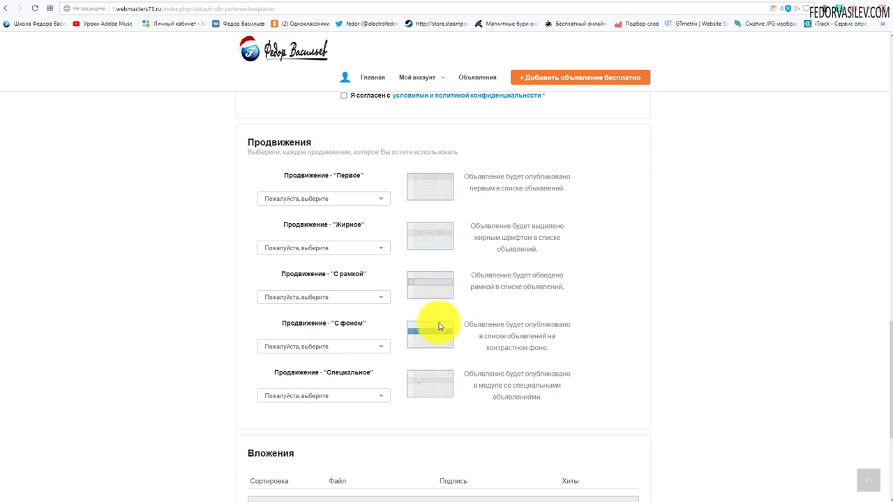
mouse_move(426, 288)
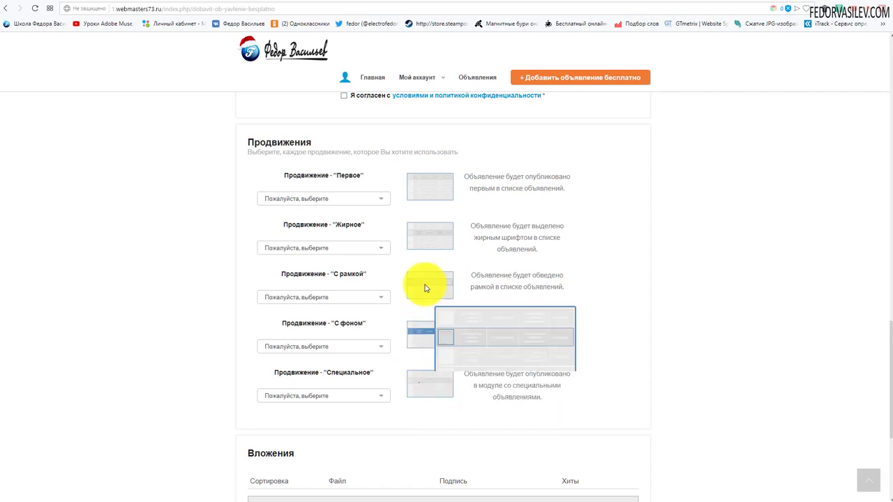
left_click(316, 251)
left_click(285, 226)
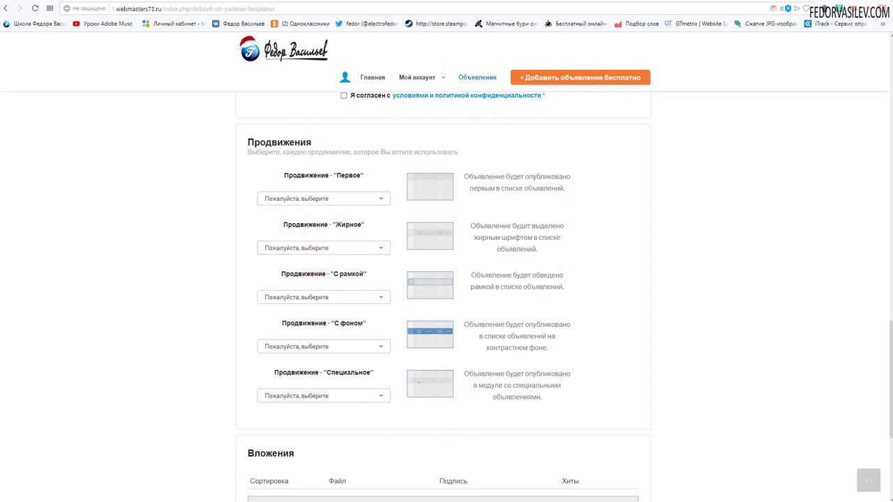
Set the "Первое" promotion to "7 Дней - 10 баллов(а)" in the new ad form.
left_click(503, 2)
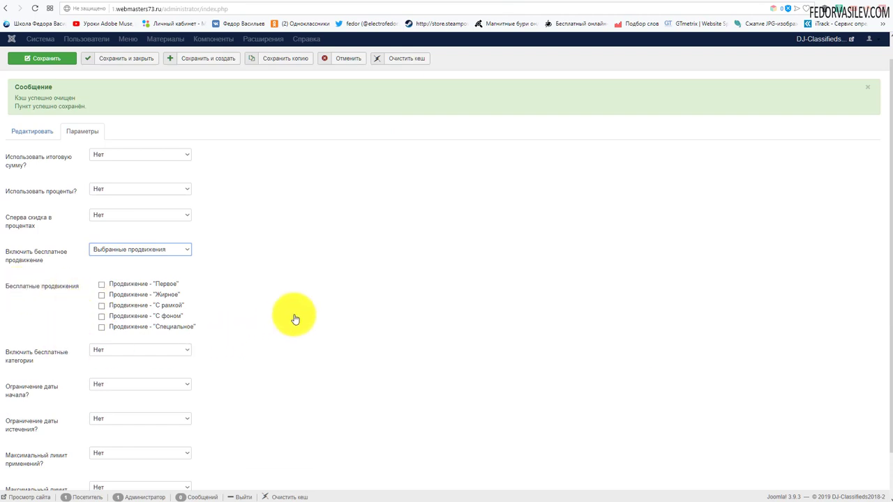
left_click(537, 3)
left_click(289, 199)
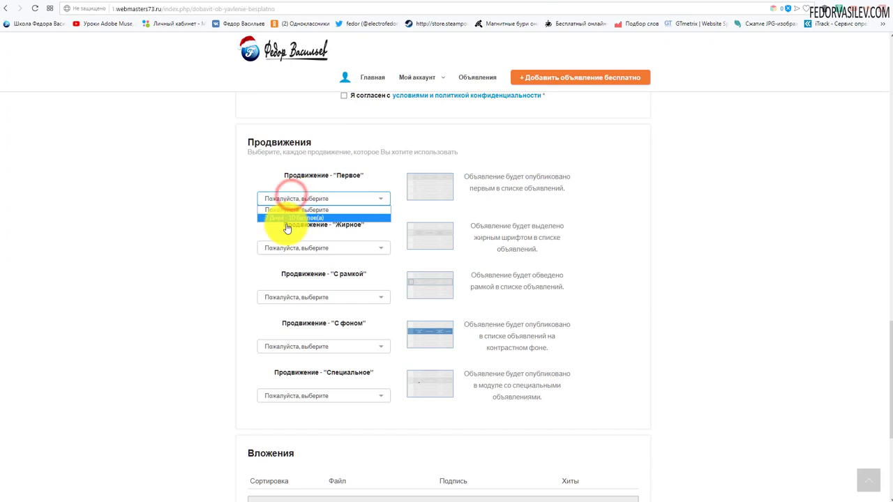
left_click(286, 219)
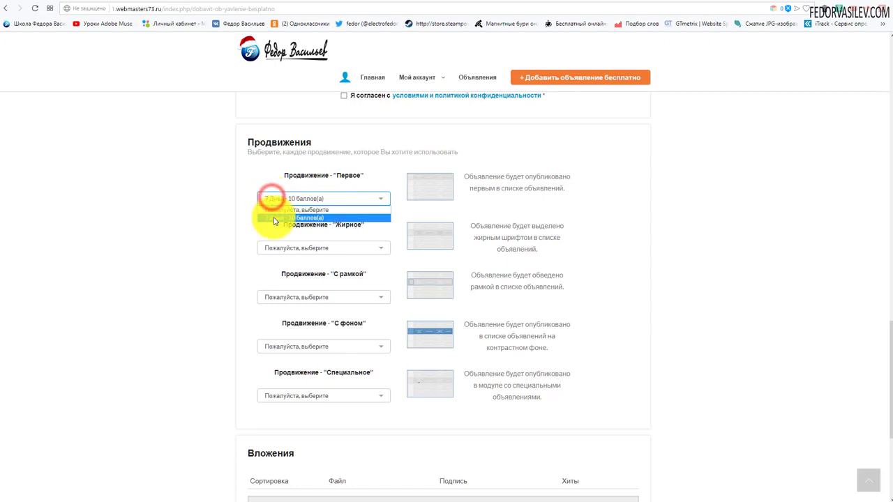
Examine the duration options of the "Первое", "Жирное" and "С рамкой" promotions in the new ad form.
left_click(258, 199)
left_click(268, 202)
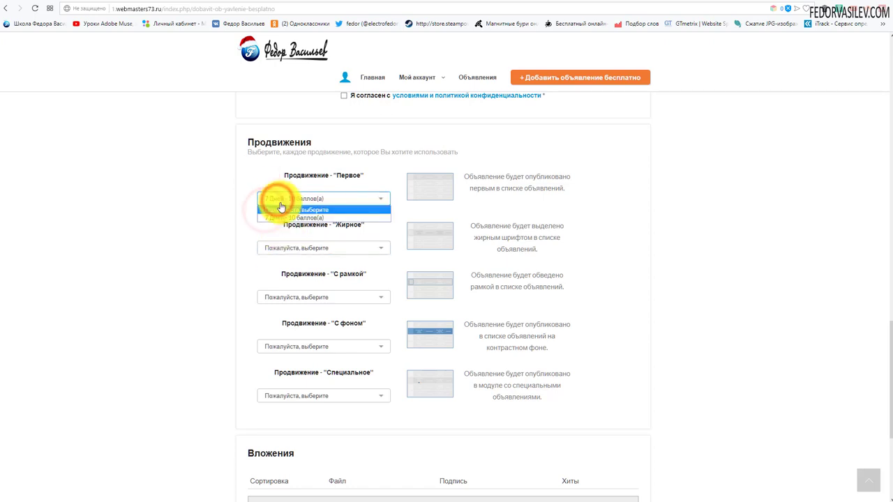
left_click(266, 183)
left_click(265, 249)
left_click(276, 297)
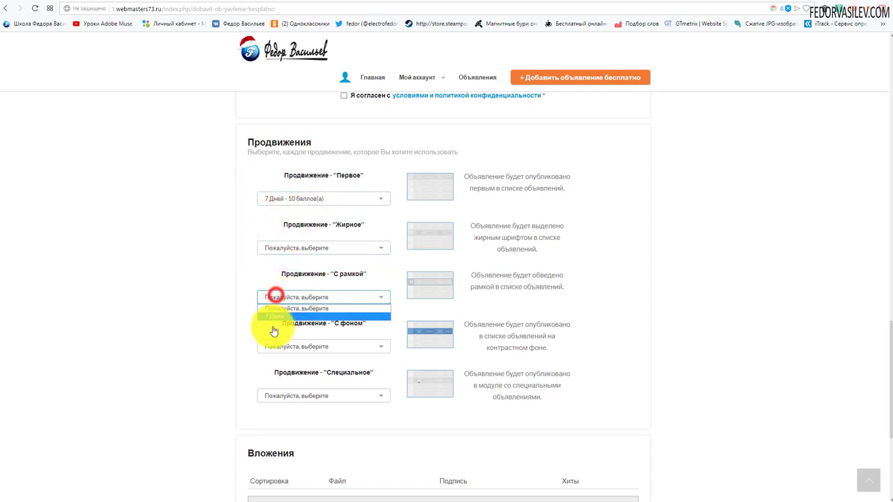
left_click(273, 296)
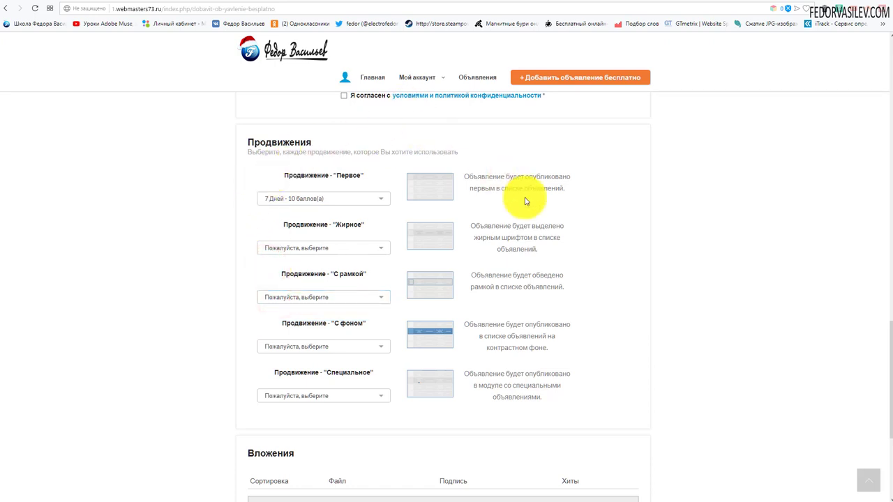
Compare the coupon's list of free promotions with the "С рамкой", "С фоном" and "Специальное" promotions in the new ad form.
left_click(507, 1)
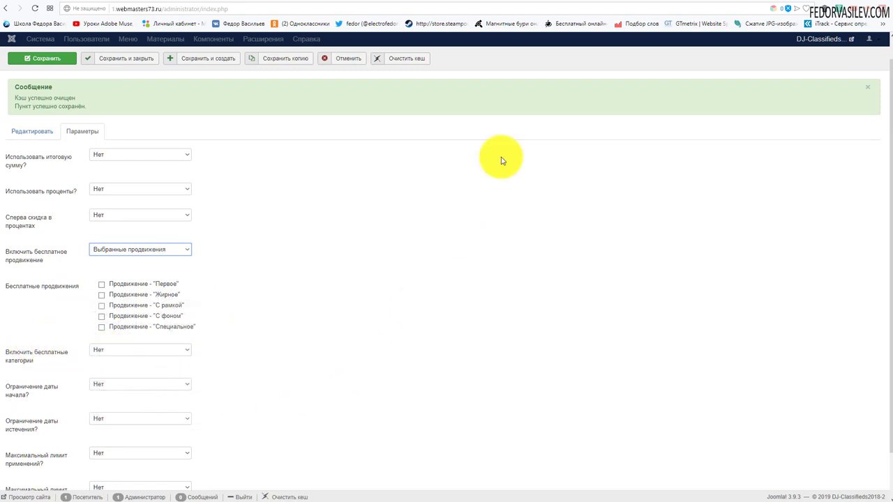
left_click(536, 2)
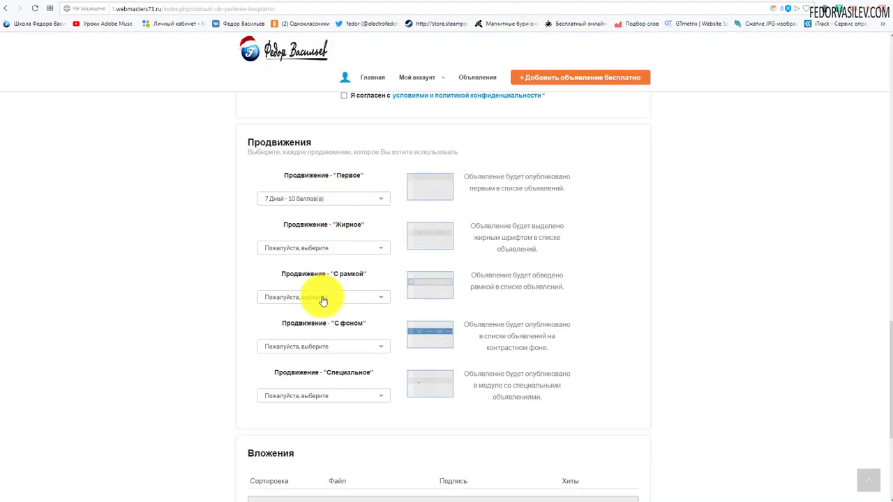
left_click_drag(340, 274, 353, 274)
left_click_drag(341, 325, 359, 323)
left_click_drag(339, 372, 377, 372)
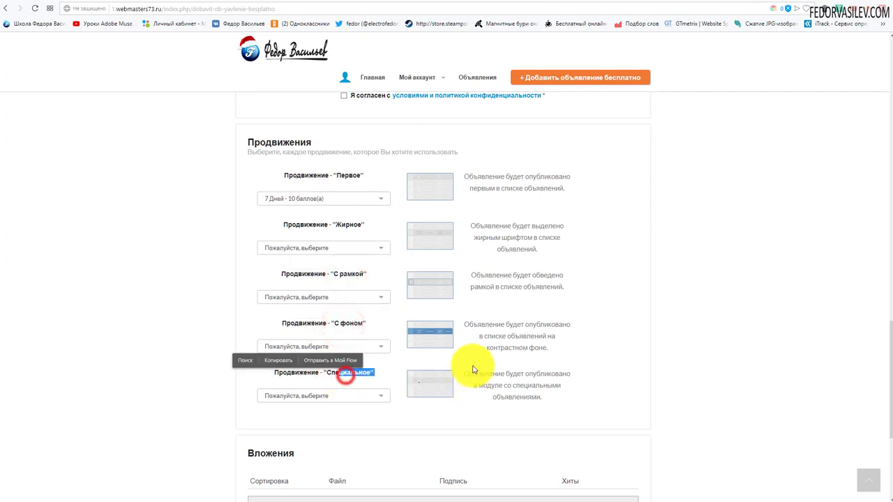
Try marking individual promotions such as "Первое" and "Специальное" as free in the coupon, and clear each of them again.
left_click(510, 4)
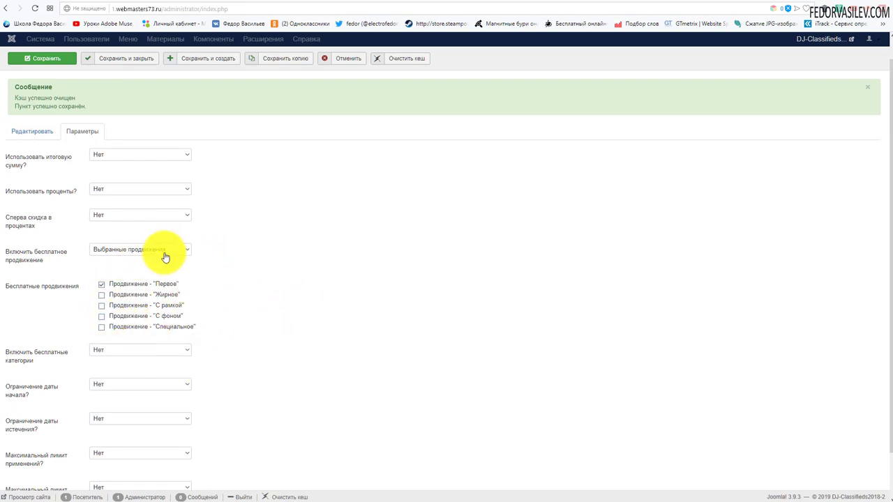
left_click(101, 285)
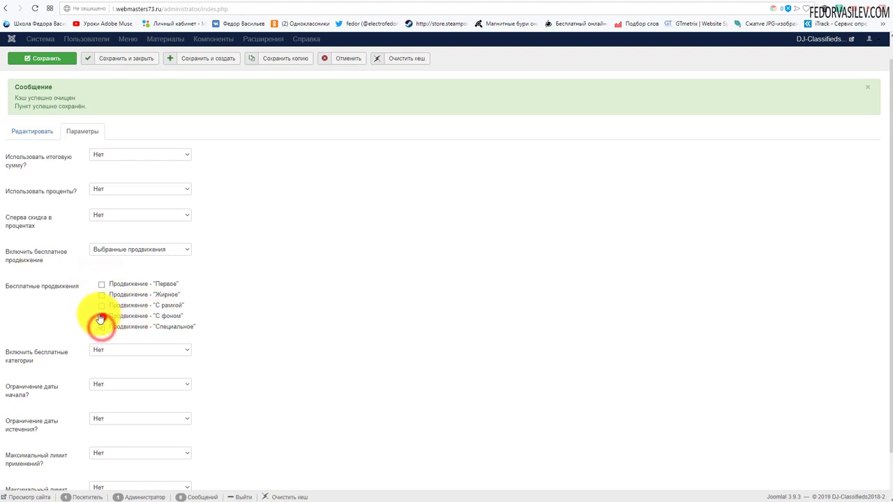
left_click(101, 318)
left_click(102, 328)
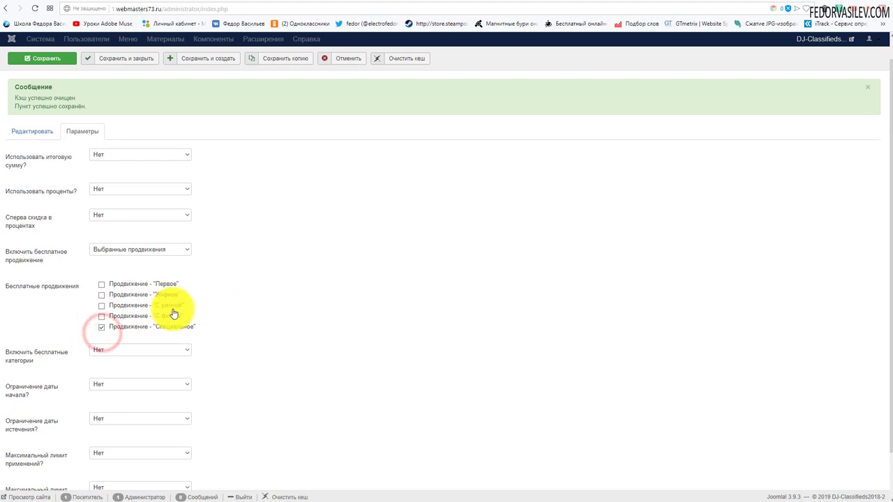
left_click(103, 327)
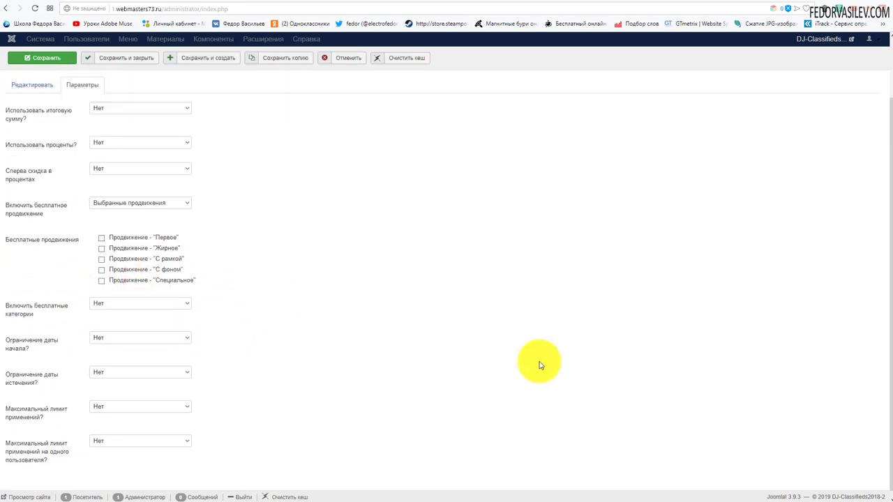
Set the coupon's free promotion option to "Нет".
scroll(145, 283, "up", 1)
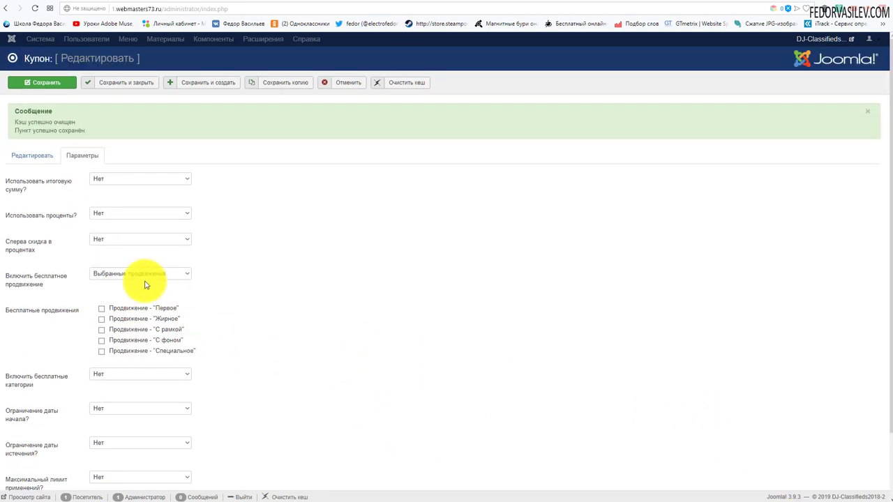
scroll(334, 240, "down", 1)
left_click(171, 198)
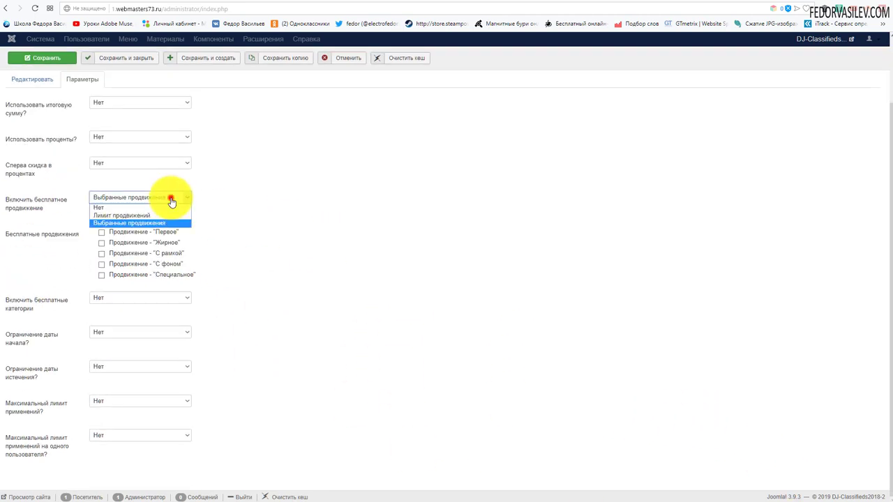
left_click(148, 208)
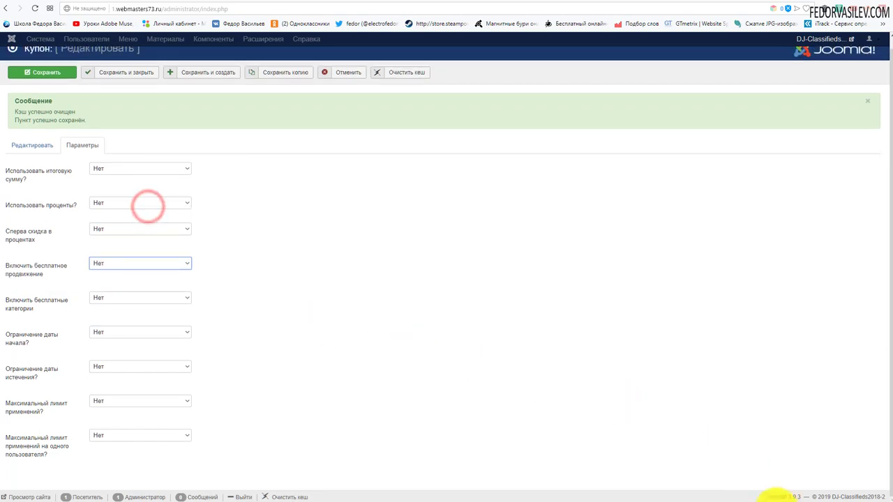
Choose the paid category "Сельское хозяйство (100баллов(а))" for the ad in the new ad form.
left_click(538, 2)
scroll(634, 253, "up", 15)
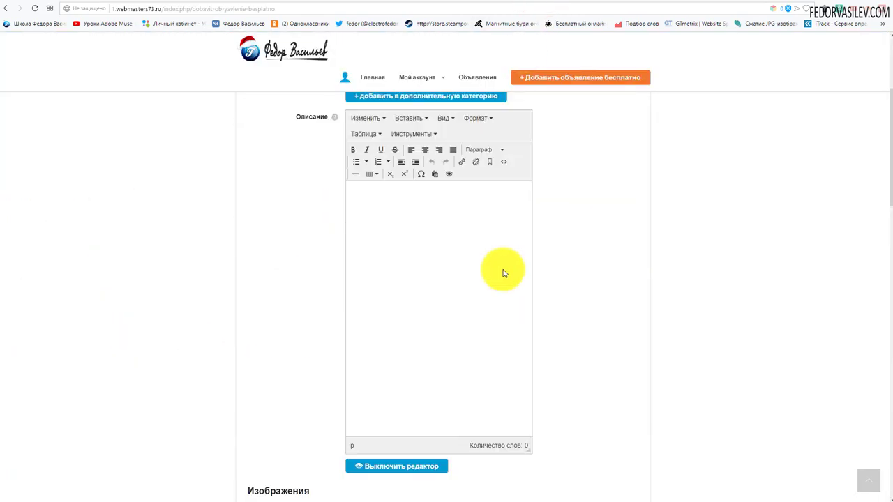
left_click(400, 204)
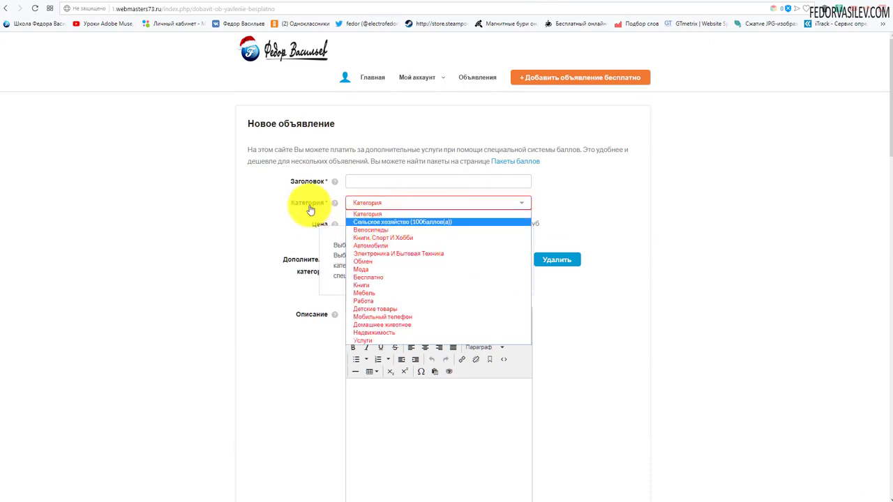
left_click(376, 223)
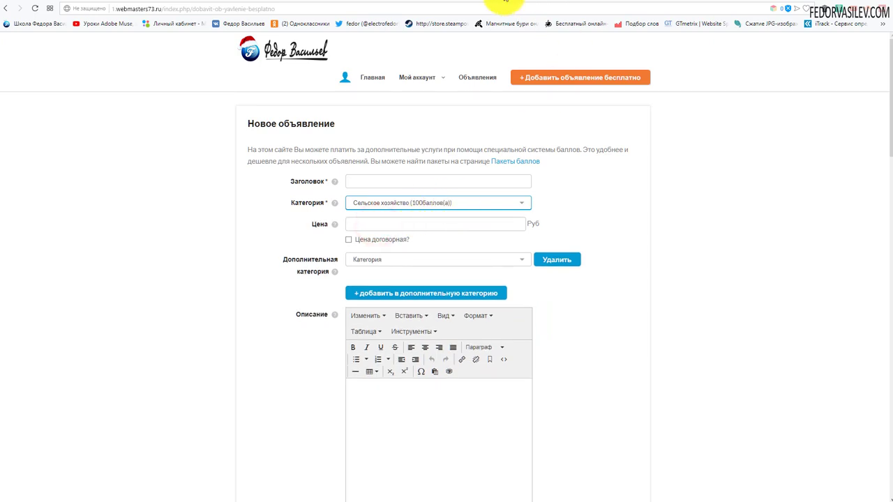
Switch to the coupon parameters and try the free categories option as "Лимит категорий".
left_click(505, 2)
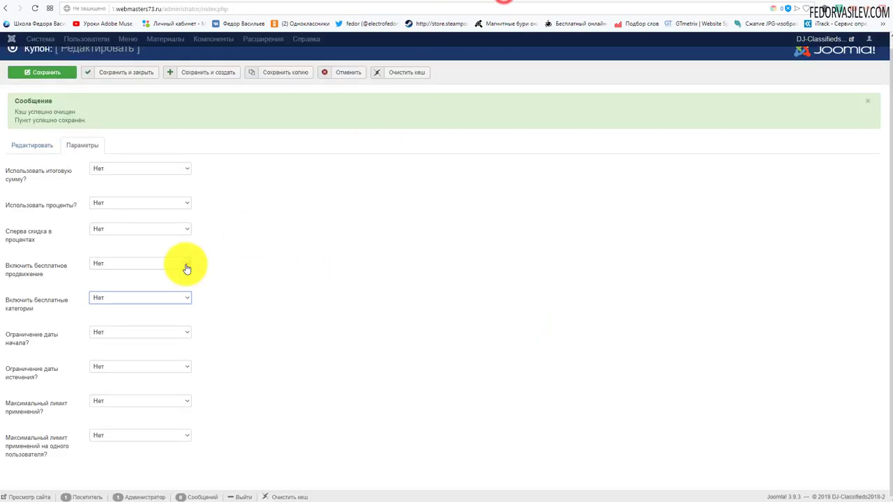
left_click(57, 314)
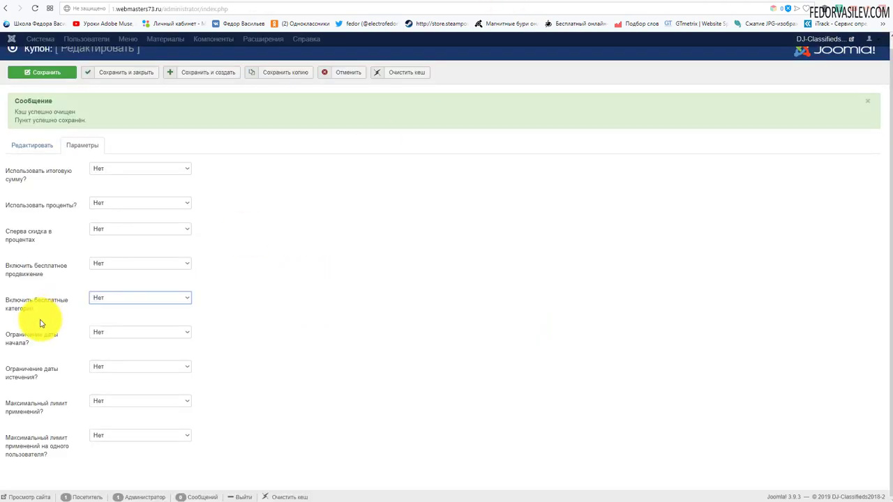
left_click(98, 300)
left_click(114, 319)
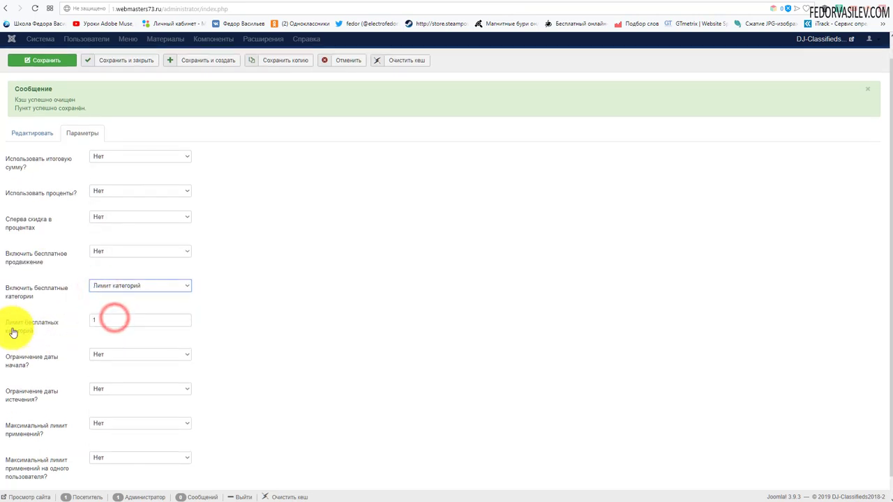
Try "Выбранные категории" with "Сельское хозяйство", "Велосипеды", "Книги, Спорт И Хобби" and "Автомобили" as free categories, and switch the option back to "Нет".
left_click(120, 286)
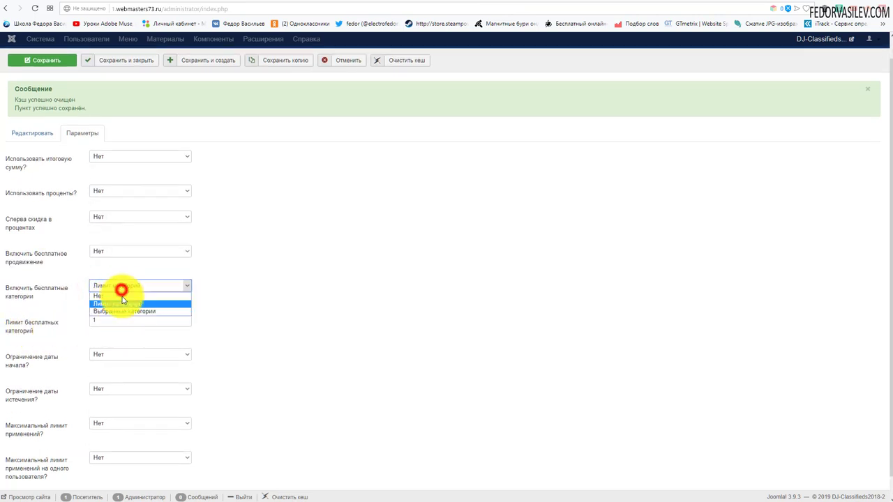
left_click(146, 315)
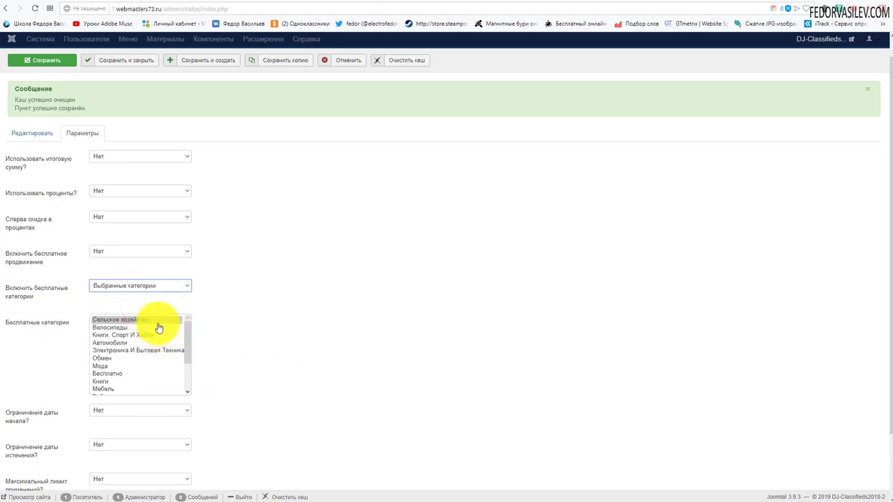
left_click(157, 321)
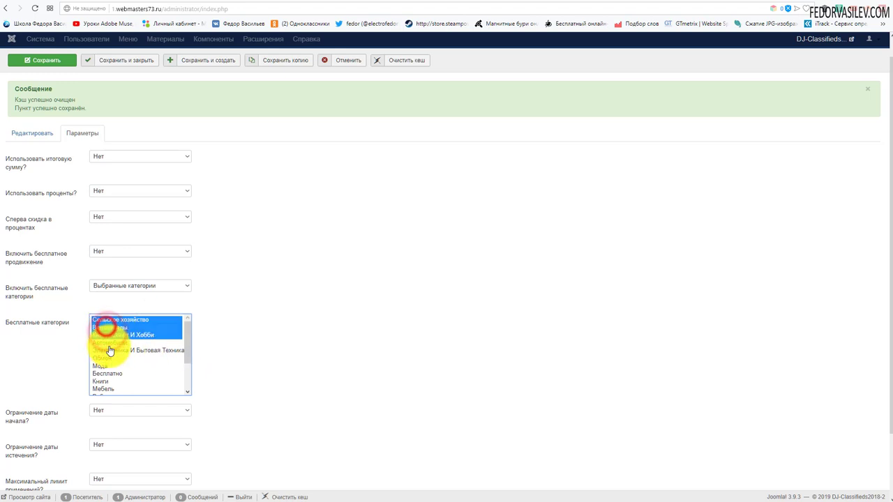
left_click(106, 327, "ctrl")
left_click(108, 343, "ctrl")
mouse_move(186, 341)
left_mouse_down()
mouse_move(189, 369)
mouse_move(189, 330)
left_mouse_up()
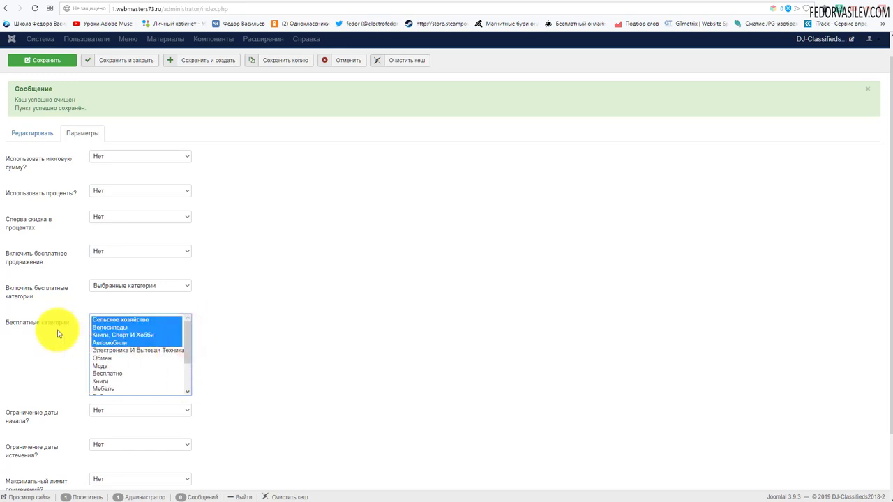
left_click(100, 289)
left_click(99, 299)
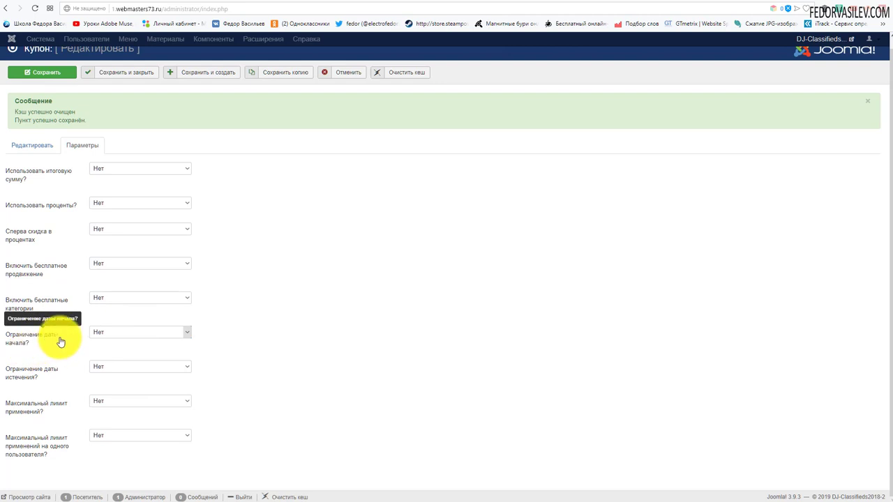
Try the coupon's start date restriction, view its date calendar, and switch the restriction back off.
left_click(108, 349)
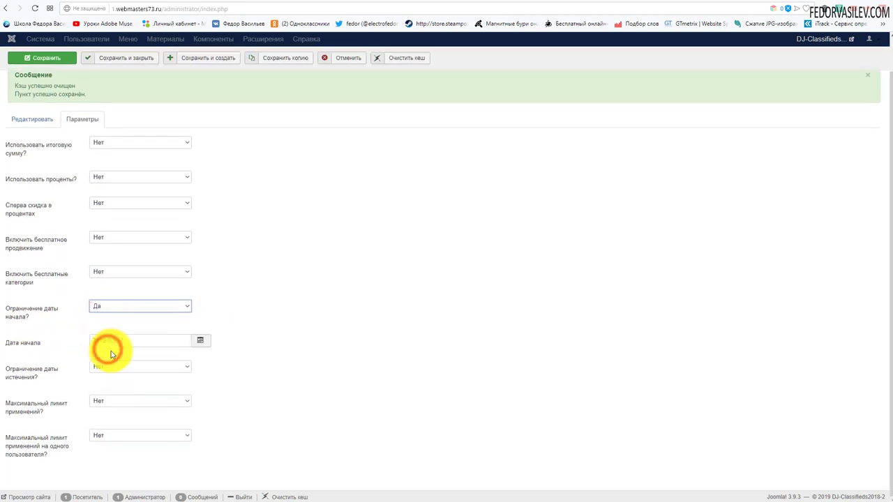
left_click(200, 341)
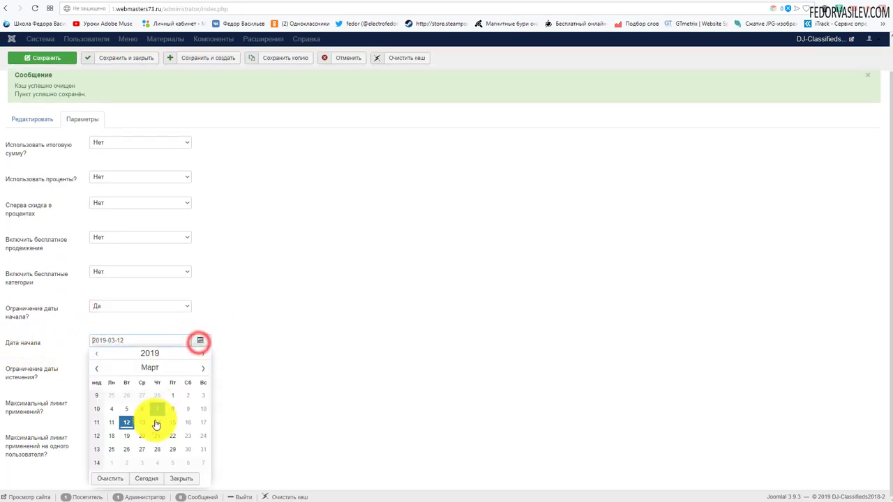
left_click(275, 309)
left_click(184, 307)
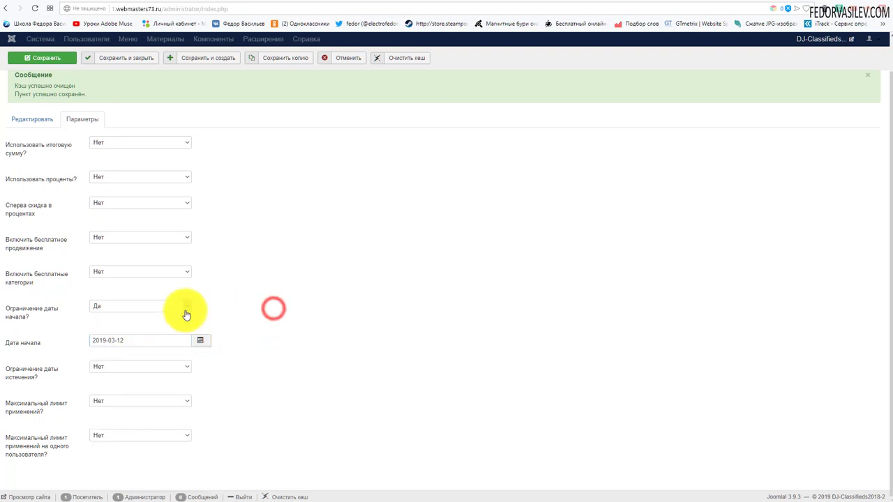
left_click(184, 316)
Try the coupon's expiry date restriction and open the calendar for the expiry date.
left_click(123, 367)
left_click(119, 386)
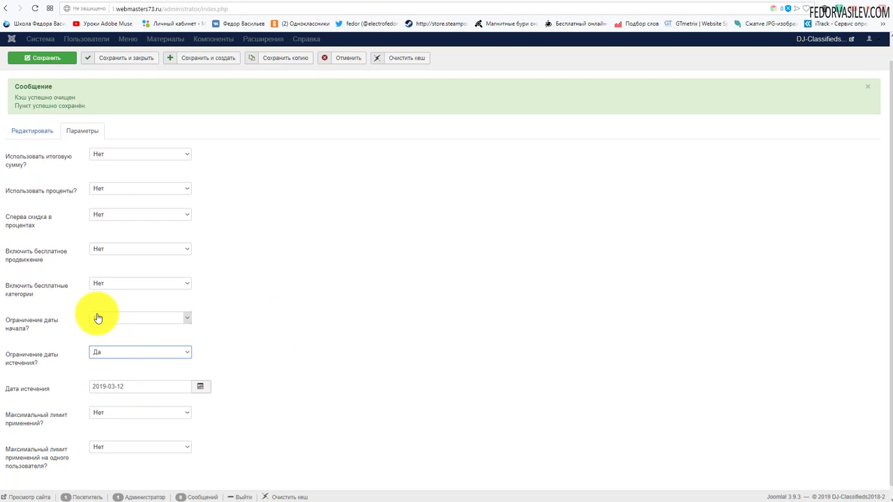
left_click(200, 386)
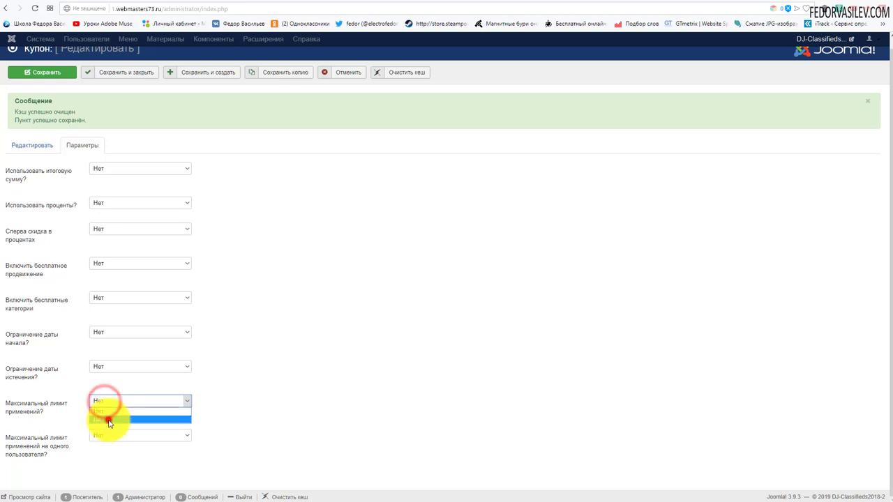
Try the coupon's maximum usage limit and switch it back to "Нет".
left_click(106, 418)
left_click(104, 389)
left_click(105, 397)
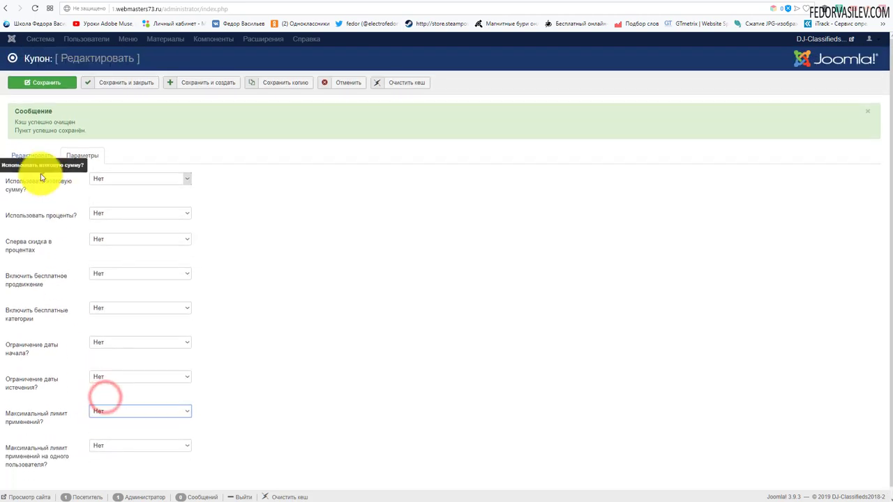
Return to the coupon's general details and close the coupon without saving.
left_click(32, 153)
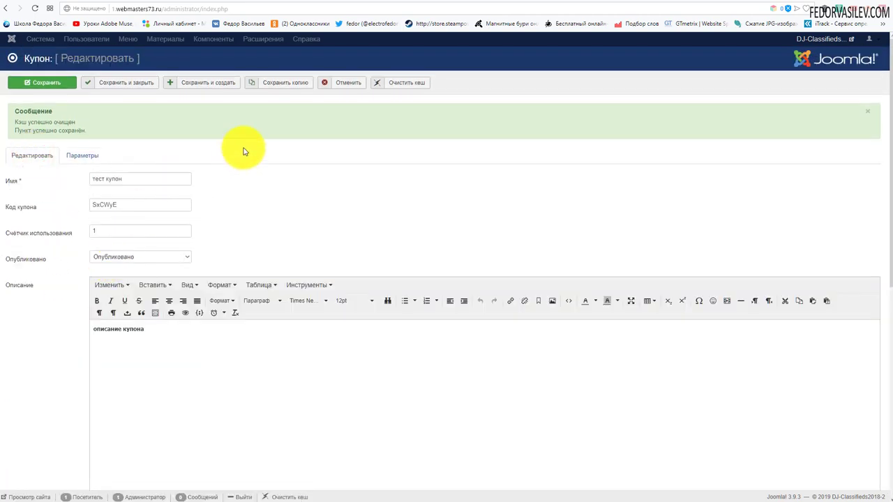
left_click(353, 83)
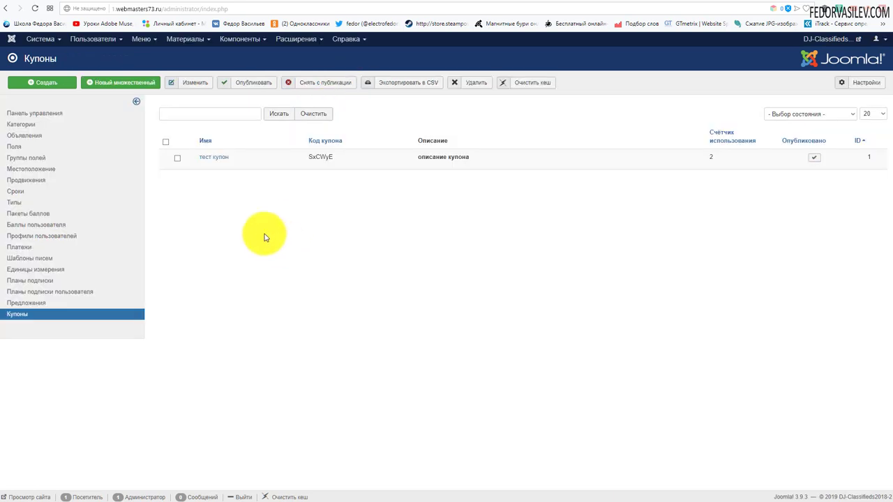
Start a new multiple-coupon batch named "2" and set the number of coupons to 10.
left_click(125, 79)
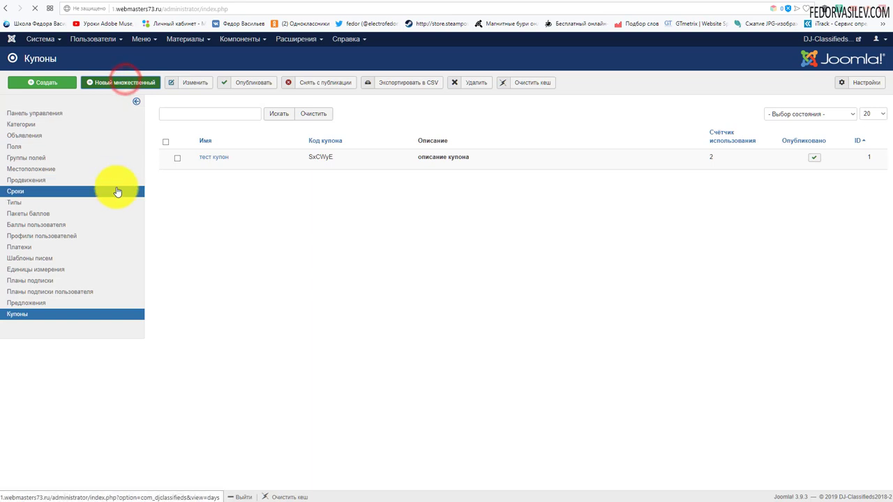
left_click(116, 134)
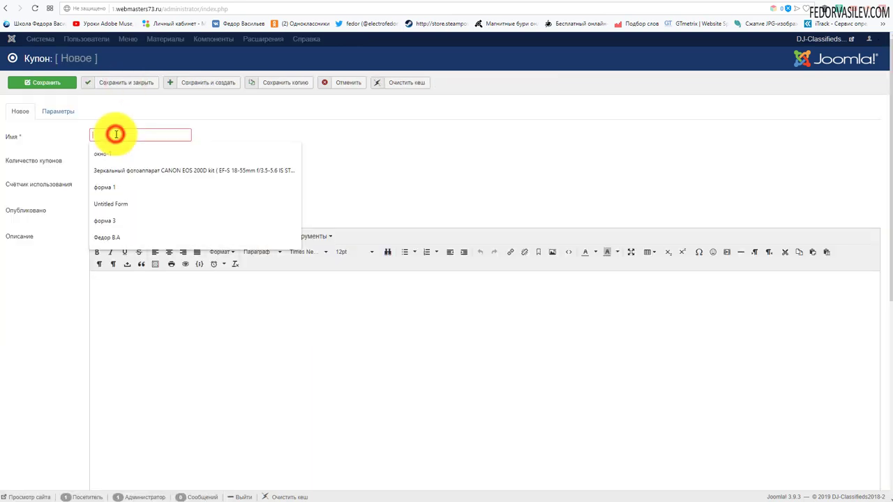
type("2")
left_click(358, 148)
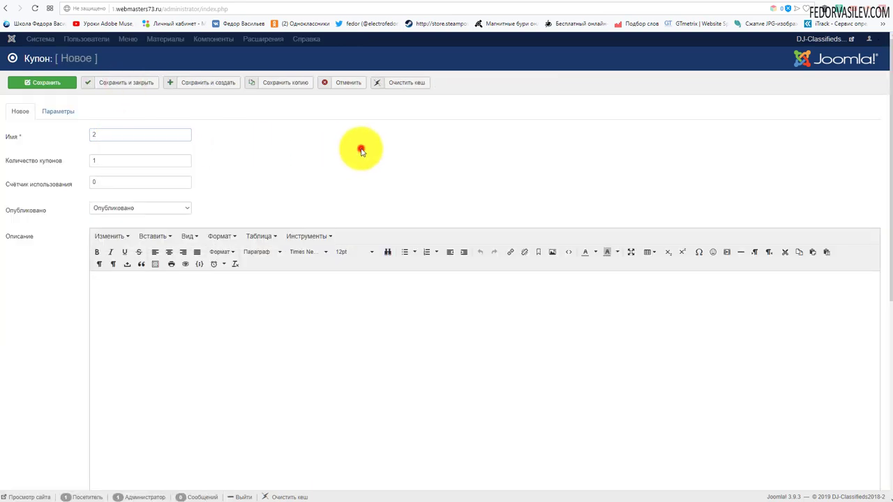
left_click(102, 161)
type("10")
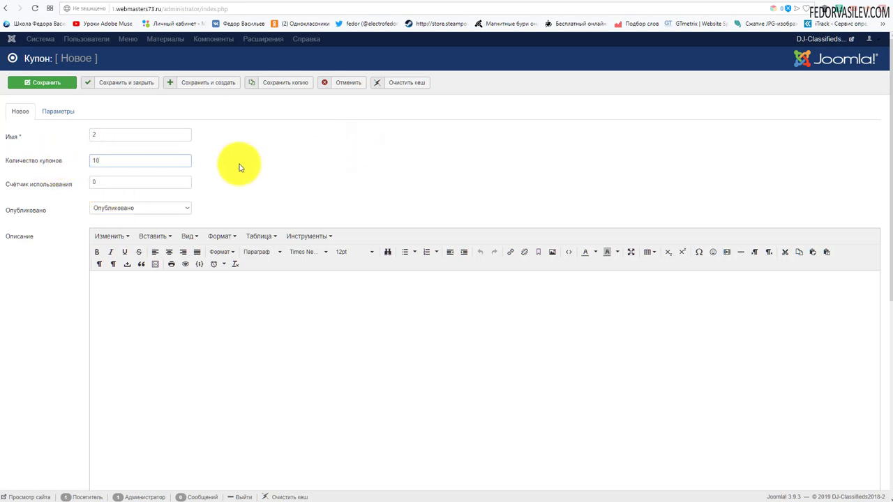
Review the coupon batch's parameters, return to its general details, and save and close it.
left_click(59, 112)
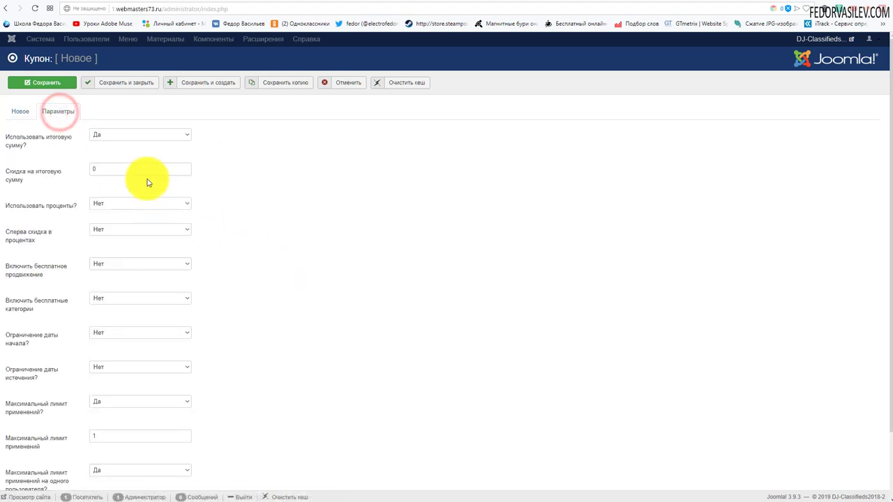
scroll(147, 183, "down", 2)
scroll(138, 183, "up", 3)
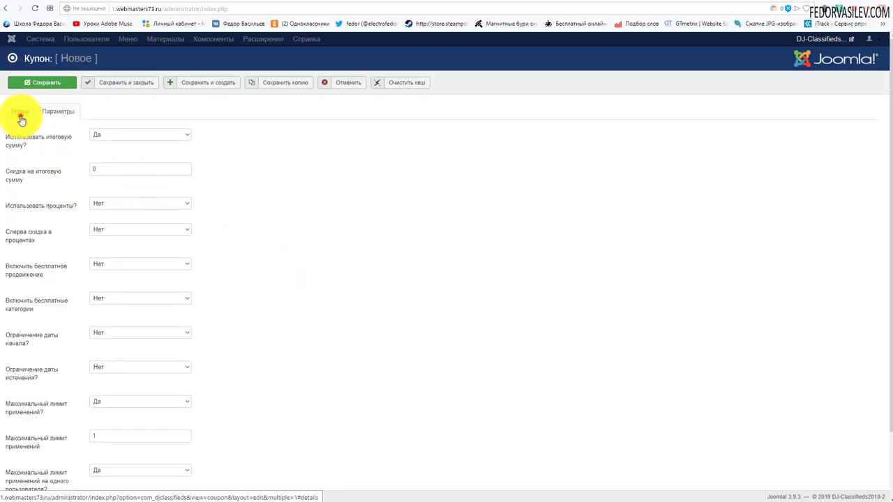
left_click(20, 113)
left_click(120, 83)
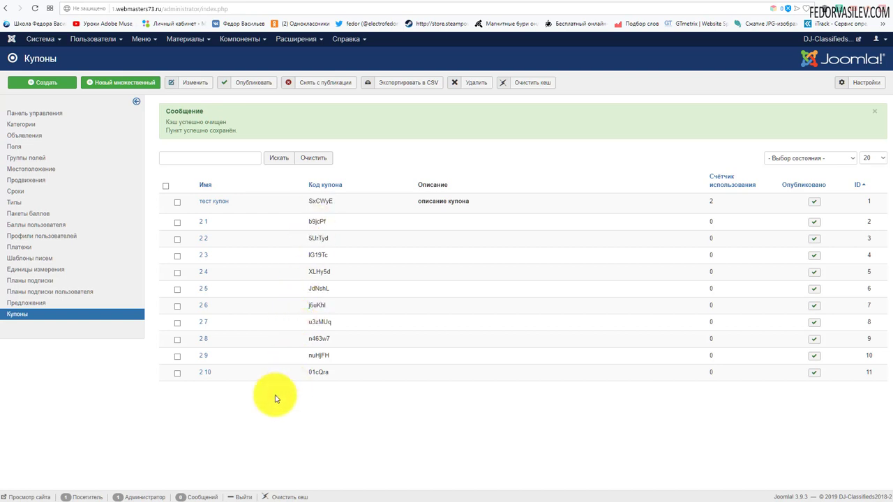
Examine the names and individual codes of the generated coupons in the coupon list.
left_click_drag(235, 206, 354, 178)
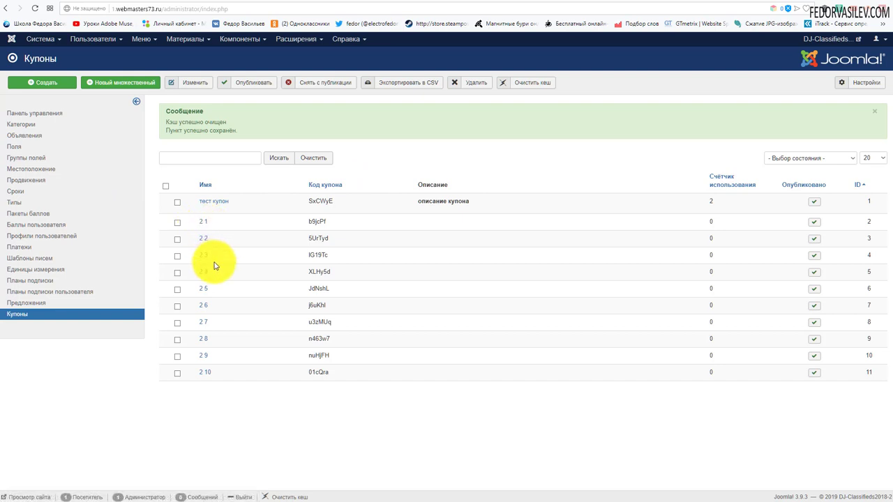
double_click(320, 222)
double_click(314, 372)
left_click(345, 394)
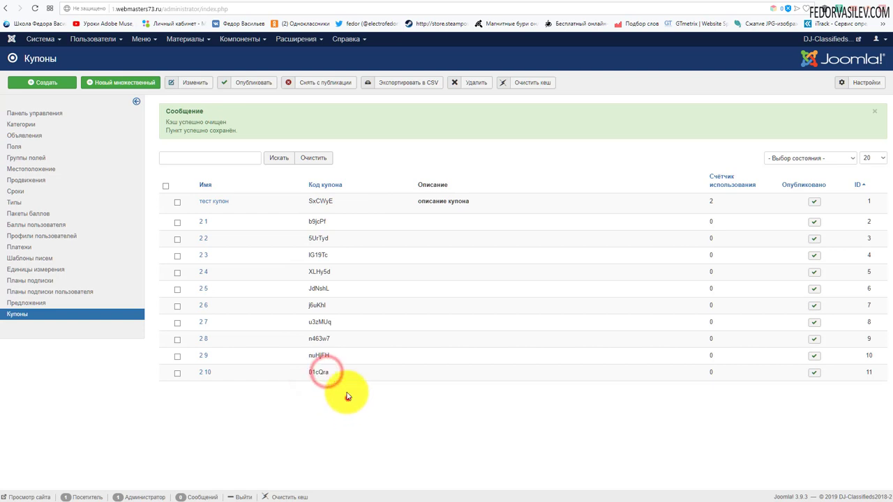
double_click(322, 356)
left_click(371, 403)
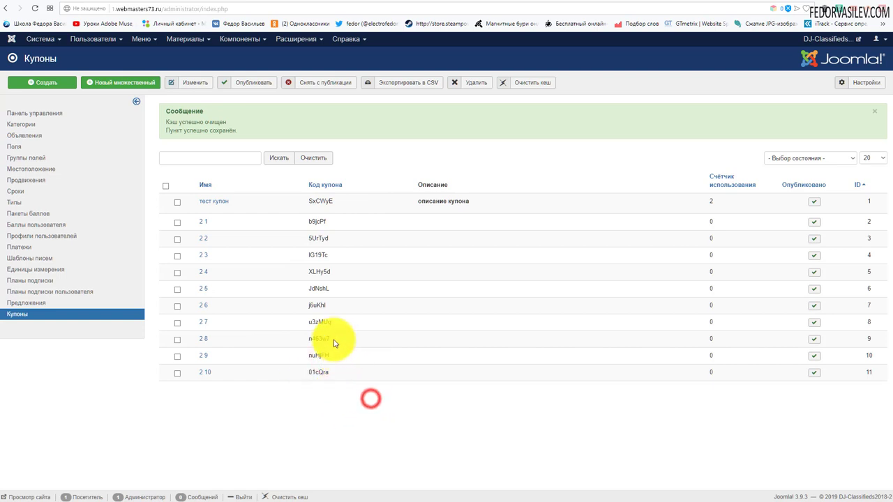
double_click(329, 338)
left_click(342, 307)
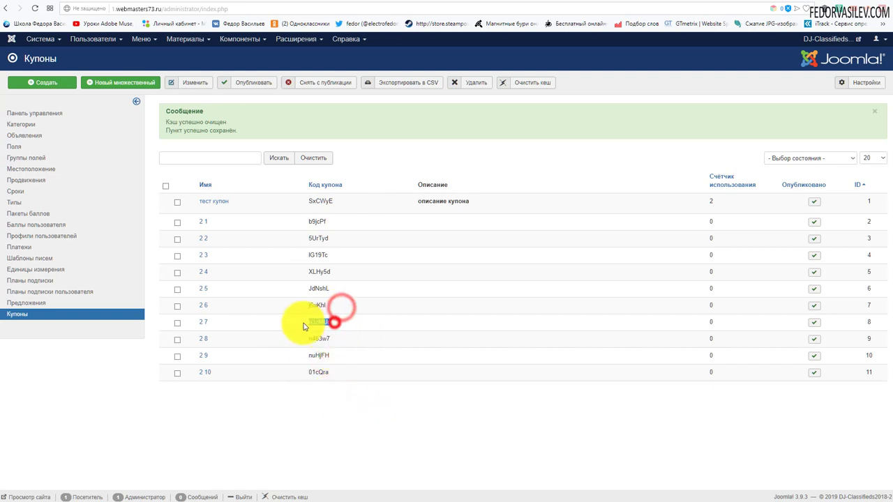
double_click(326, 322)
left_click(337, 289)
double_click(317, 288)
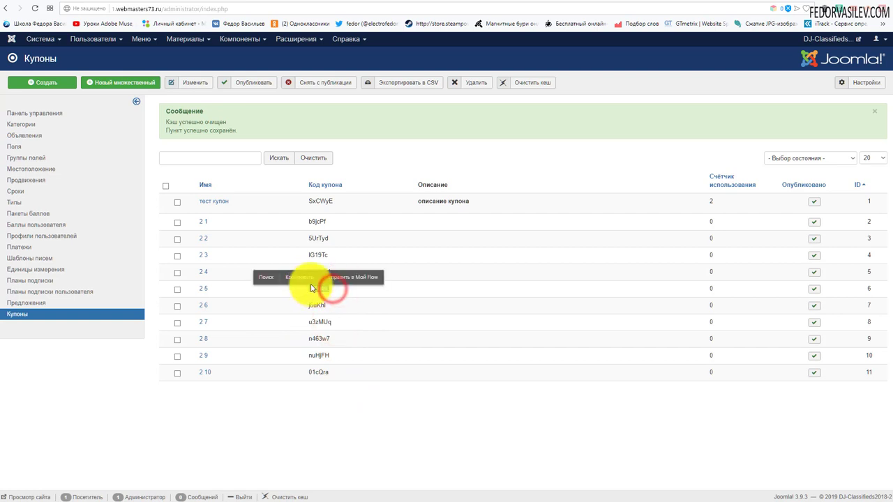
left_click(333, 267)
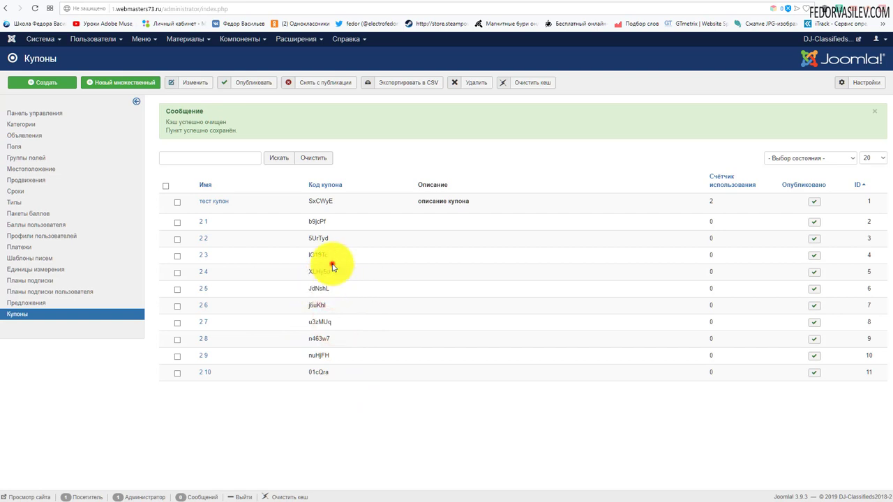
double_click(315, 237)
Open coupon "2 10", review its parameters, and close it without saving.
left_click(203, 372)
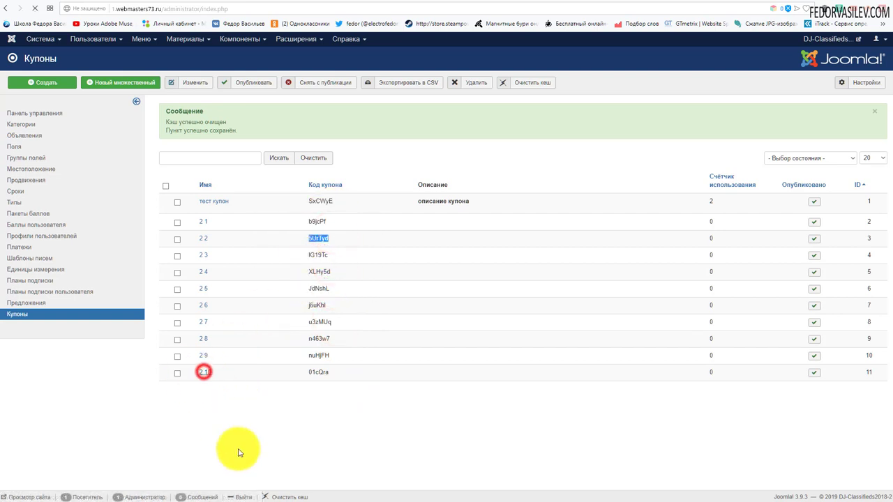
left_click(81, 107)
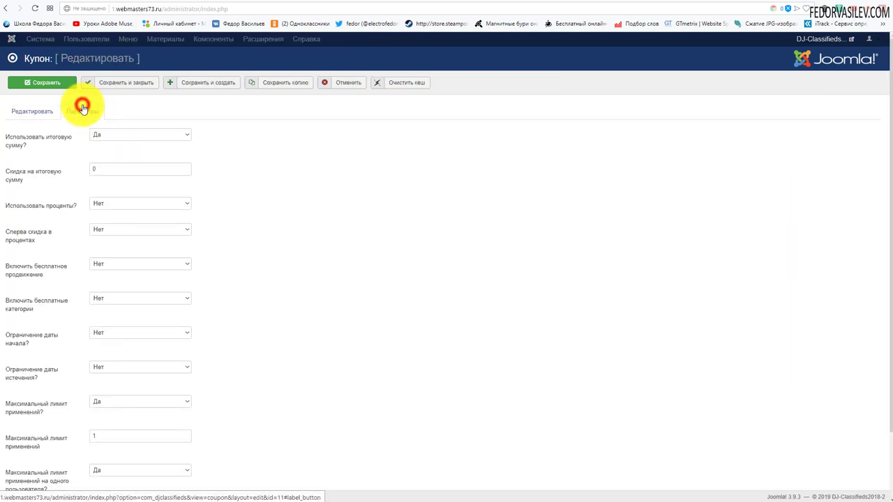
scroll(154, 245, "down", 2)
scroll(153, 246, "up", 2)
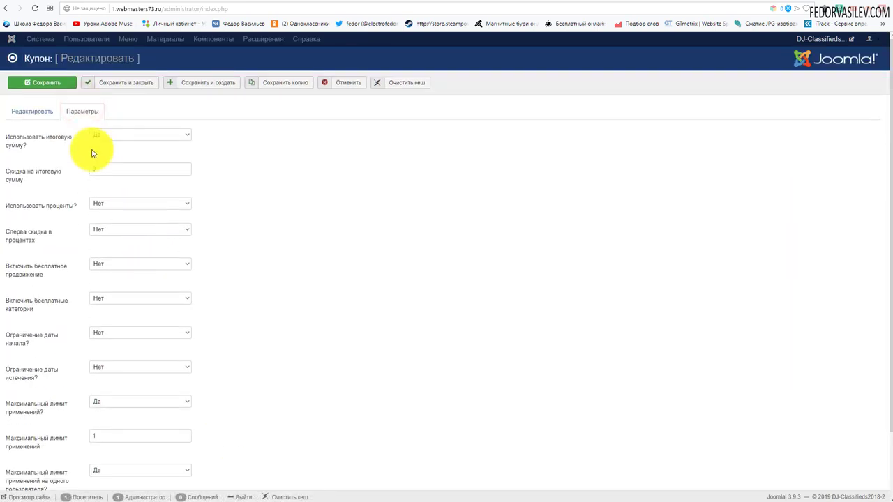
left_click(336, 84)
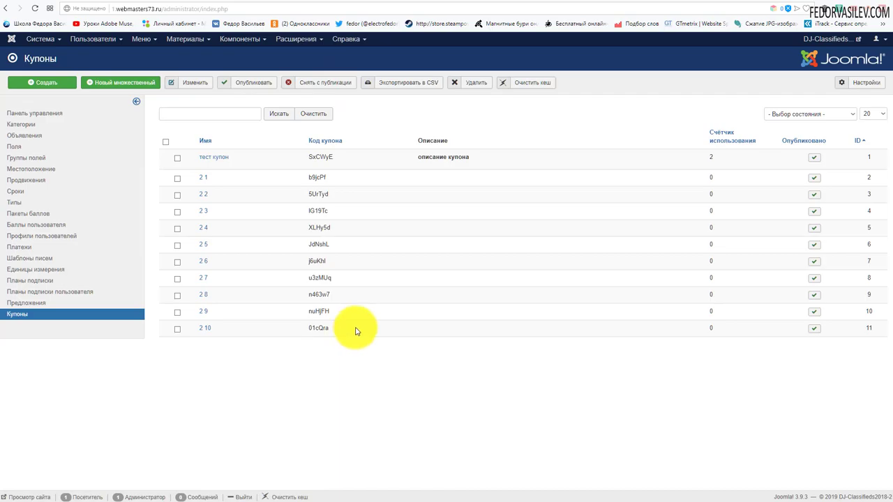